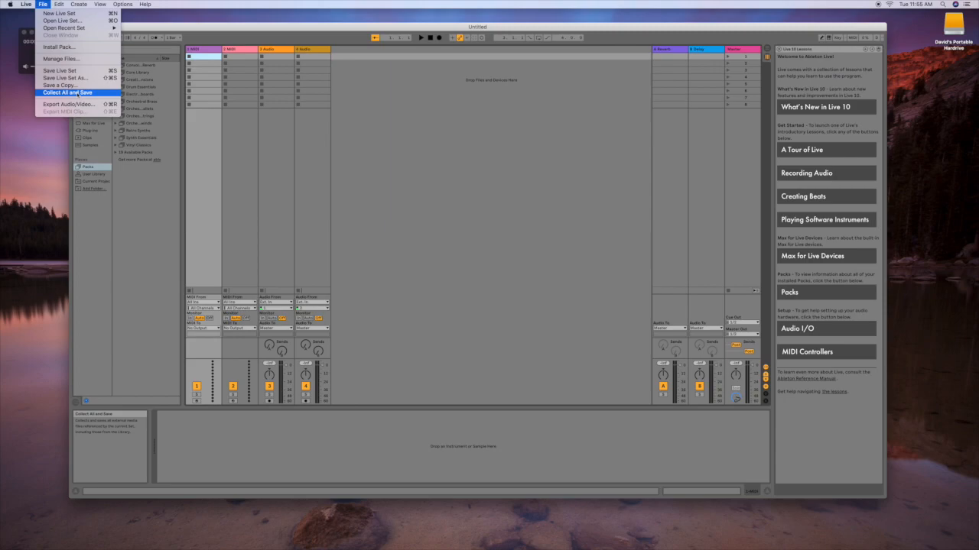
# Collect All and Save the set to the Desktop, named with the student's name, course code and Project2
pyautogui.click(77, 93)
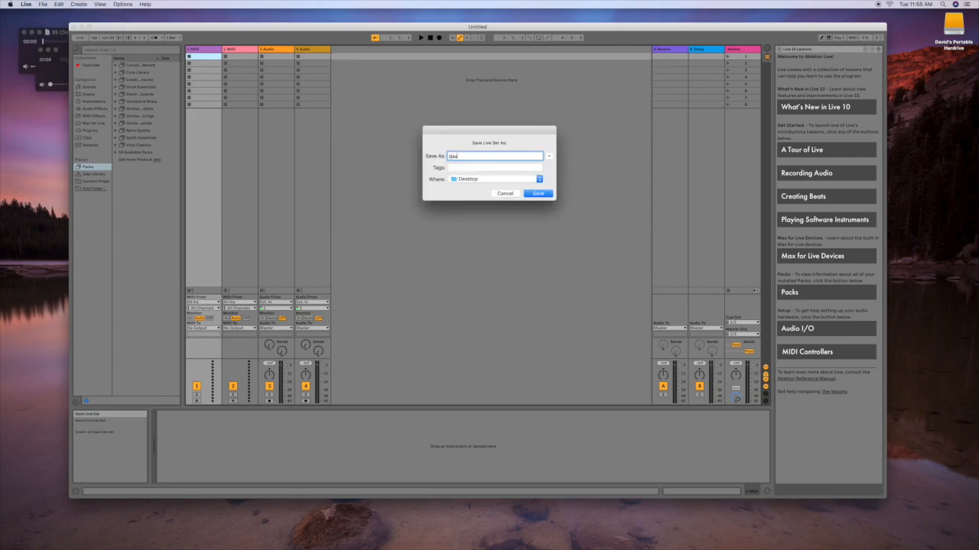
pyautogui.write('x_Project2')
pyautogui.click(535, 194)
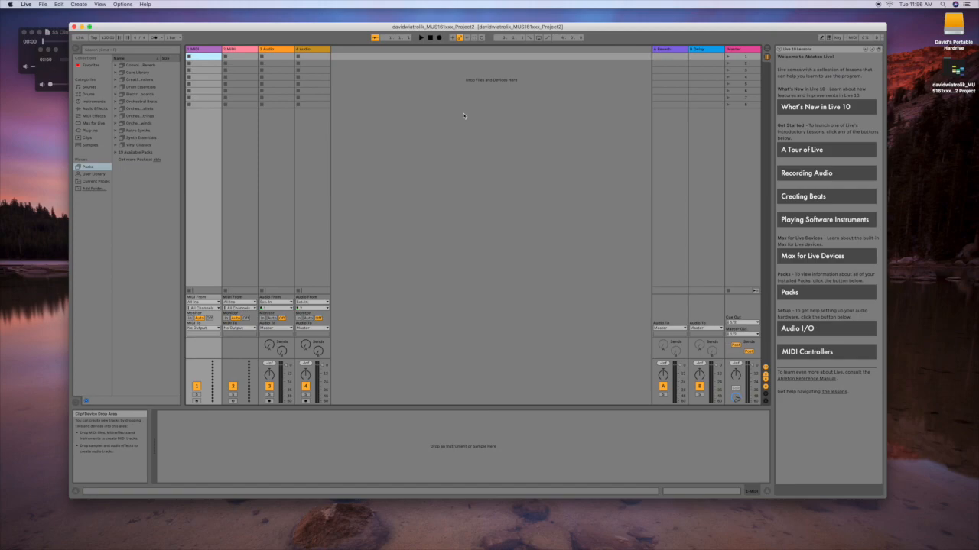
pyautogui.click(94, 101)
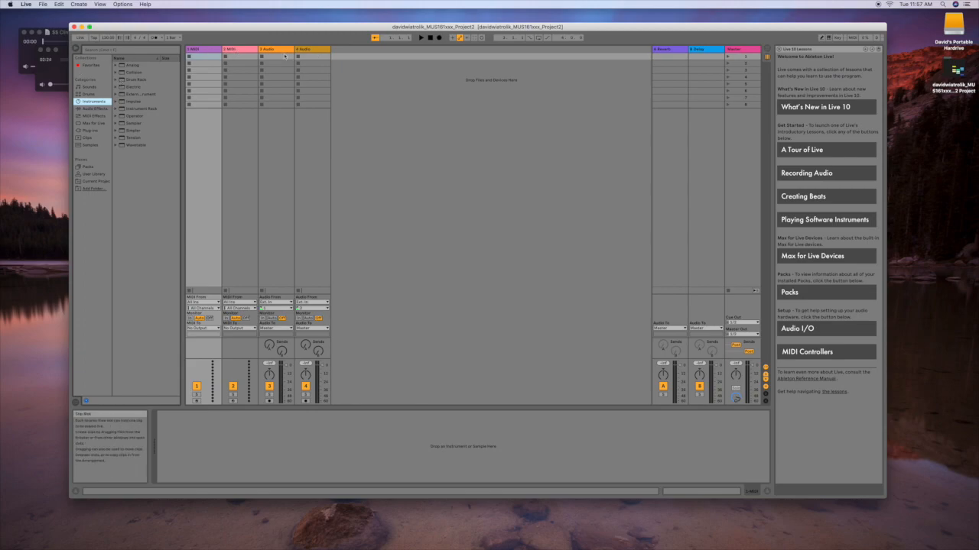
# Load a Drum Rack onto MIDI track 1 and toggle between clip and device view
pyautogui.moveTo(136, 80); pyautogui.dragTo(203, 52)
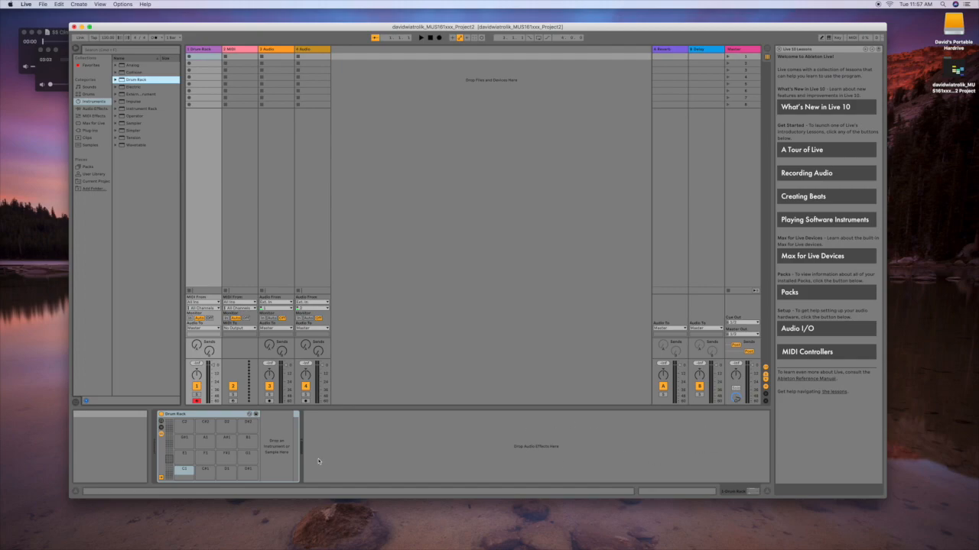
pyautogui.hotkey('shift', 'Tab')
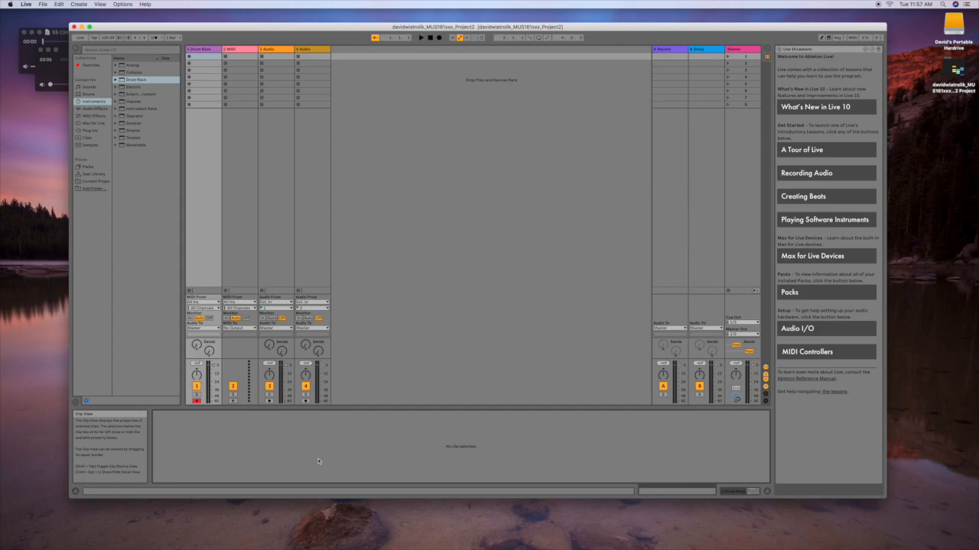
pyautogui.hotkey('shift', 'Tab')
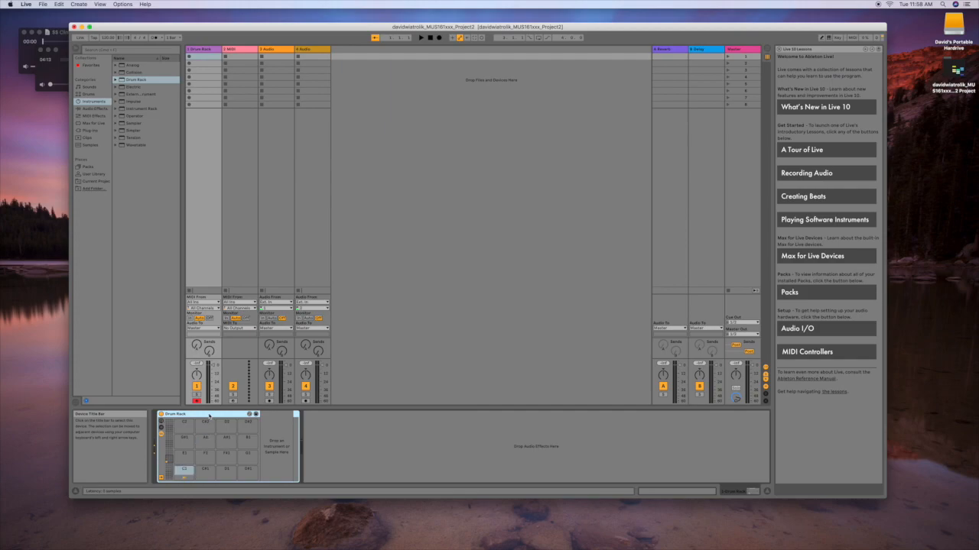
# Play the C1, D1 and E1 drum pads from the computer keyboard
pyautogui.press('s')
pyautogui.press('d')
pyautogui.press('a')
pyautogui.press('s')
pyautogui.press('d')
pyautogui.click(170, 472)
# Drop an Instrument Rack onto each of the Drum Rack pads C1, D1 and E1
pyautogui.moveTo(170, 471)
pyautogui.mouseDown()
pyautogui.moveTo(172, 432)
pyautogui.moveTo(173, 474)
pyautogui.mouseUp()
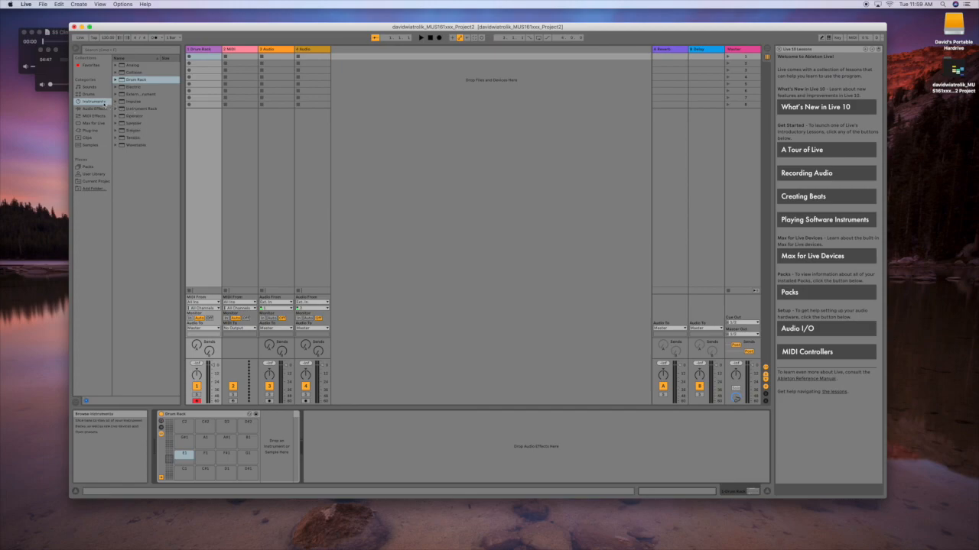
pyautogui.click(122, 111)
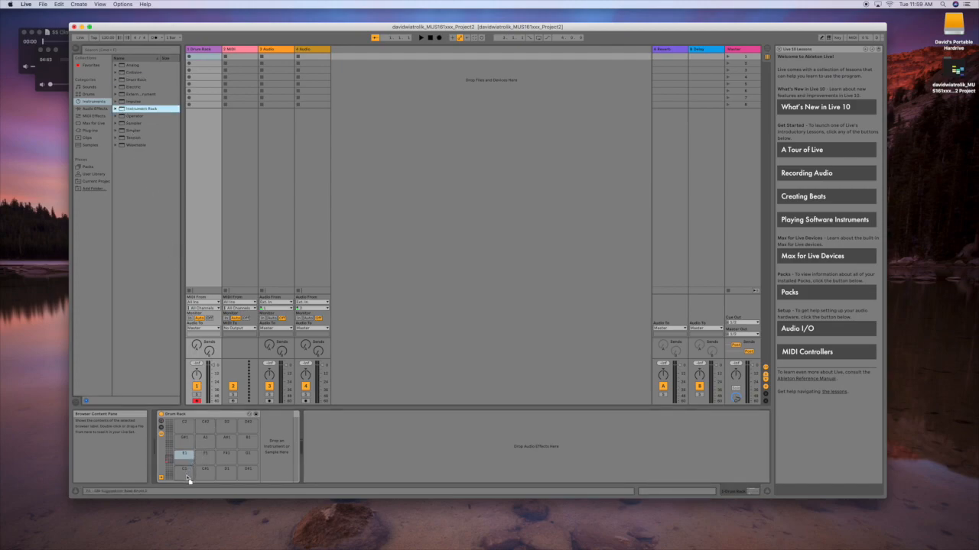
pyautogui.moveTo(188, 479); pyautogui.dragTo(186, 478)
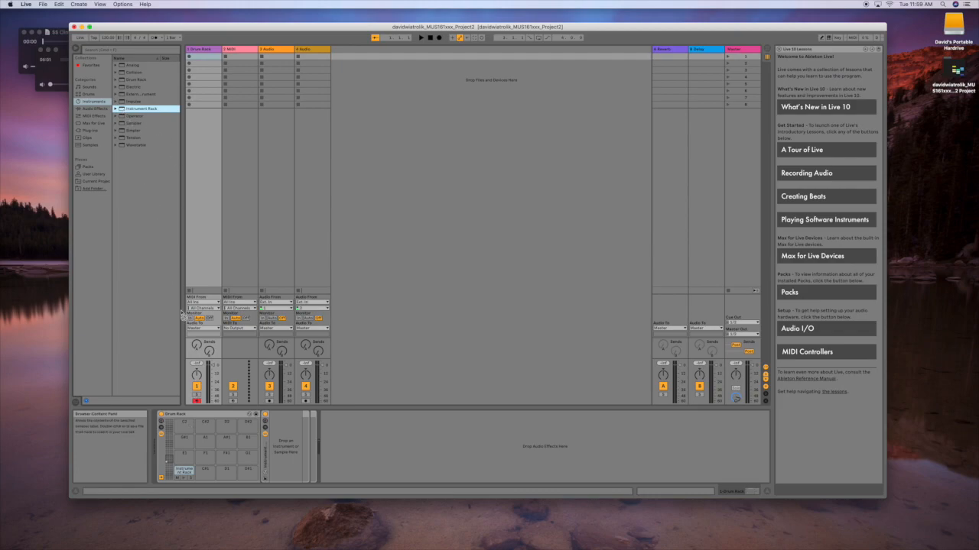
pyautogui.moveTo(223, 478); pyautogui.dragTo(223, 477)
pyautogui.moveTo(204, 383); pyautogui.dragTo(191, 457)
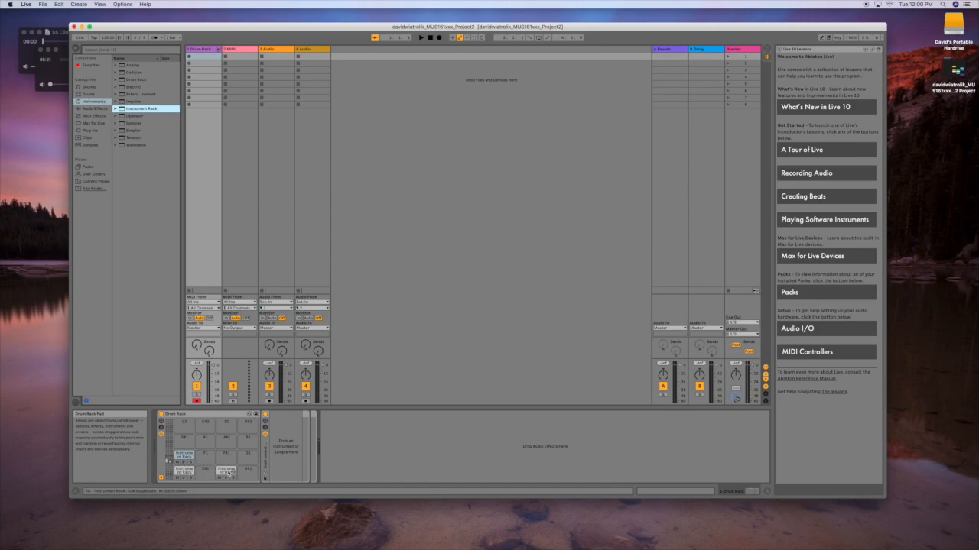
pyautogui.click(185, 471)
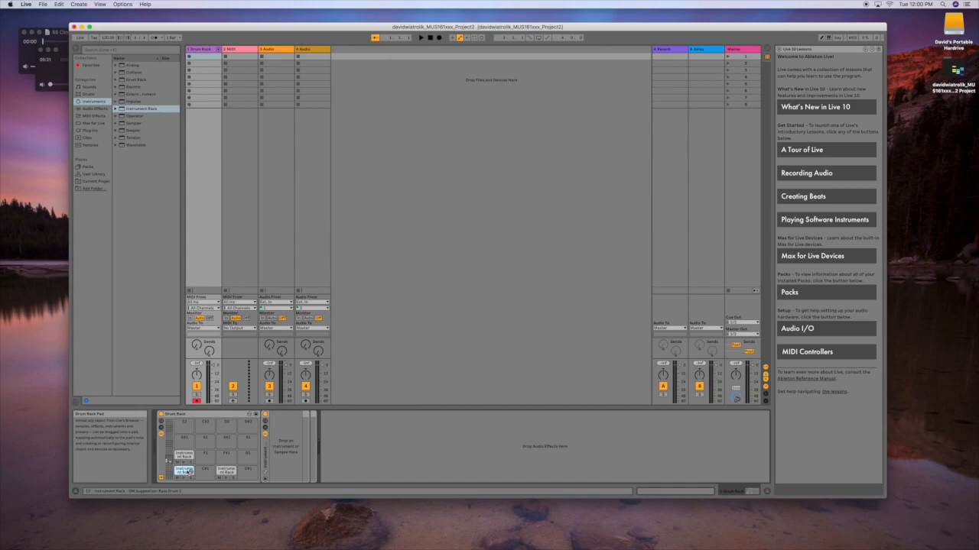
# Rename pads C1, D1 and E1 to Kick, Snare and HiHat Close
pyautogui.press('super+r')
pyautogui.write('Kick')
pyautogui.click(223, 471)
pyautogui.press('super+r')
pyautogui.write('S')
pyautogui.click(183, 457)
pyautogui.press('super+r')
pyautogui.press('BackSpace')
pyautogui.write('HiHat Closed')
pyautogui.press('Return')
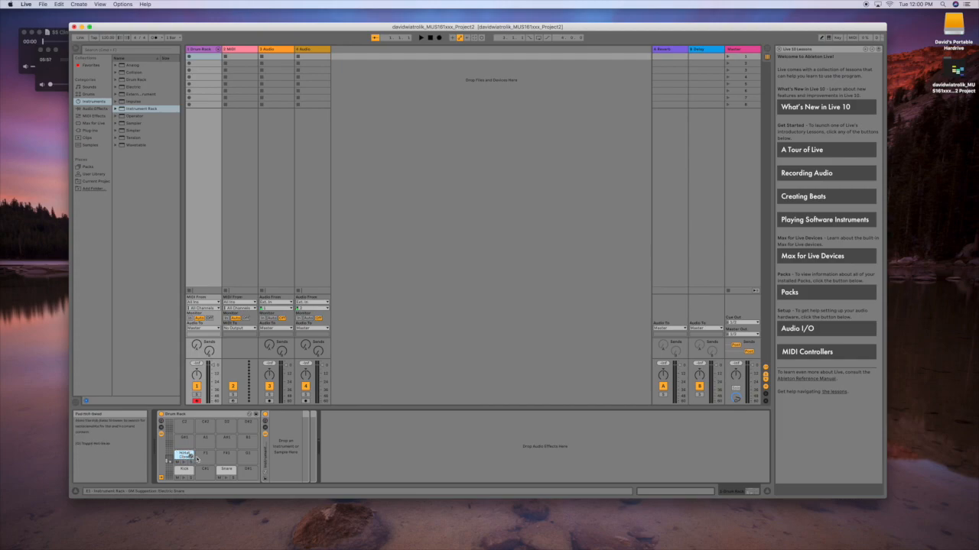
pyautogui.click(184, 472)
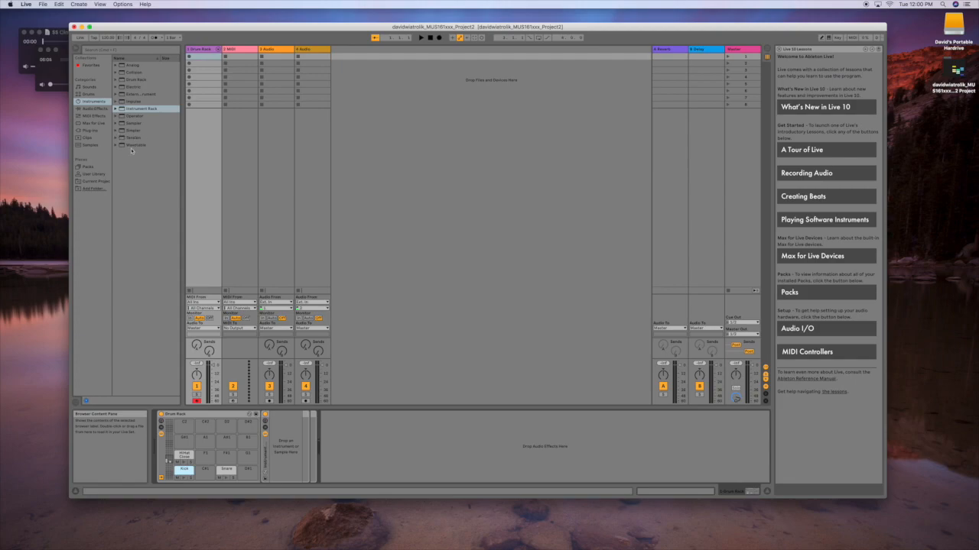
pyautogui.click(91, 146)
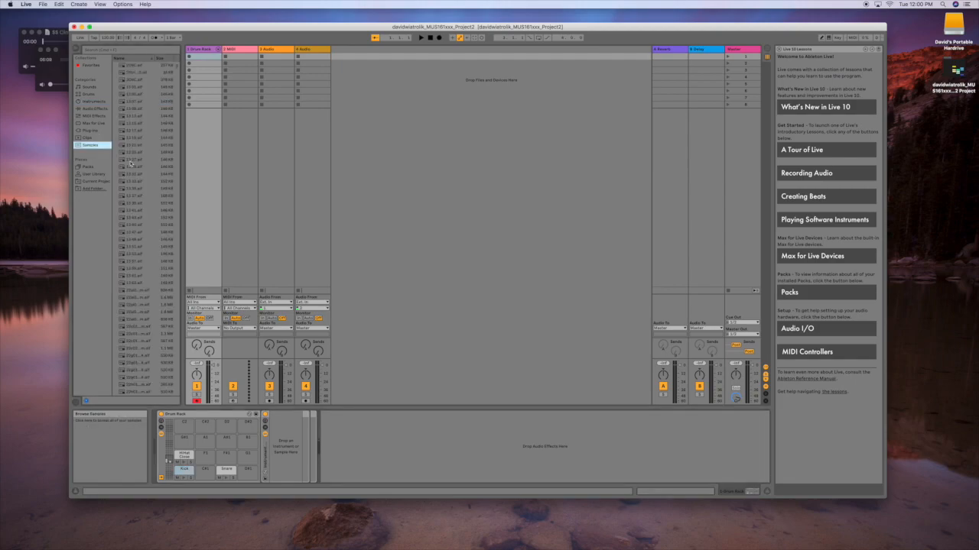
# Widen the browser, search samples for 'kick' and preview hits like Kick 70s 3.aif and Kick 808 Mod.wav
pyautogui.moveTo(181, 171); pyautogui.dragTo(223, 175)
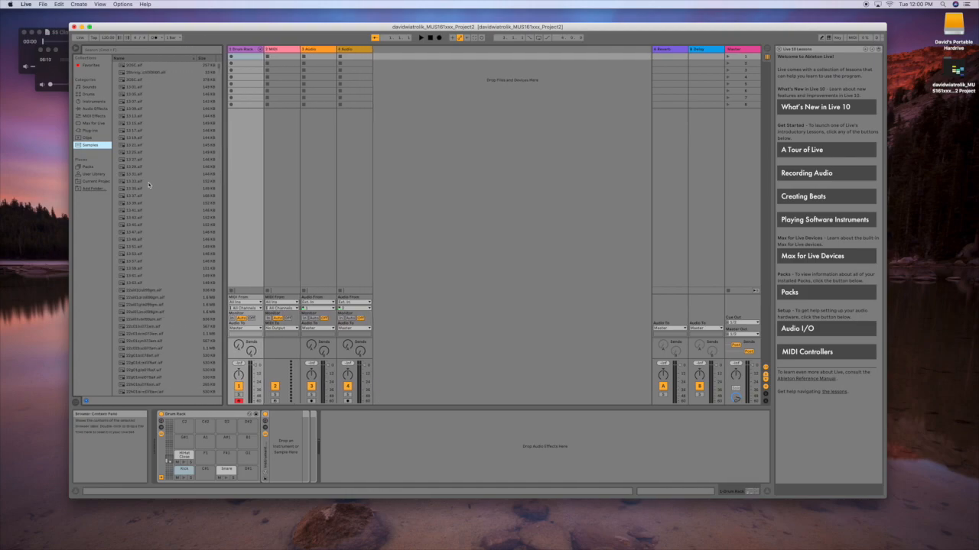
pyautogui.click(122, 50)
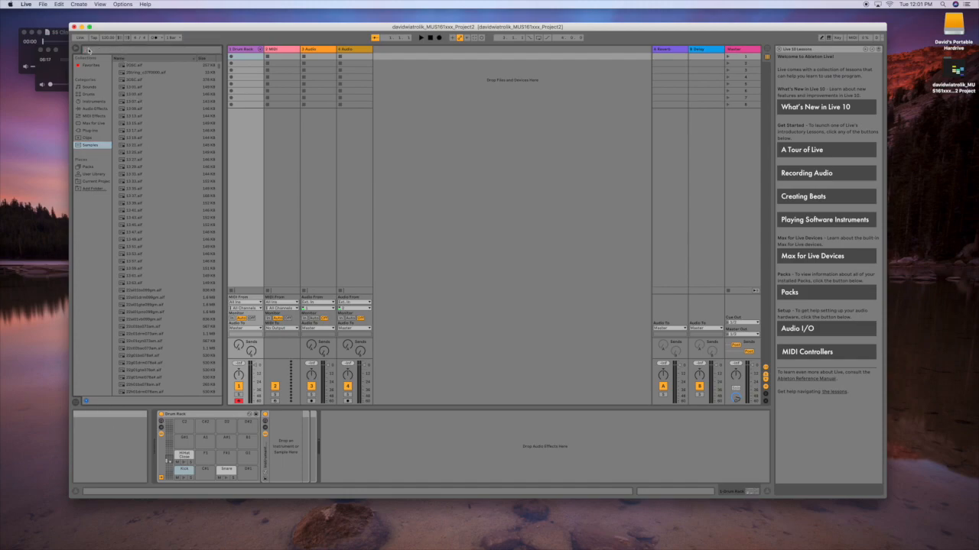
pyautogui.write('kick')
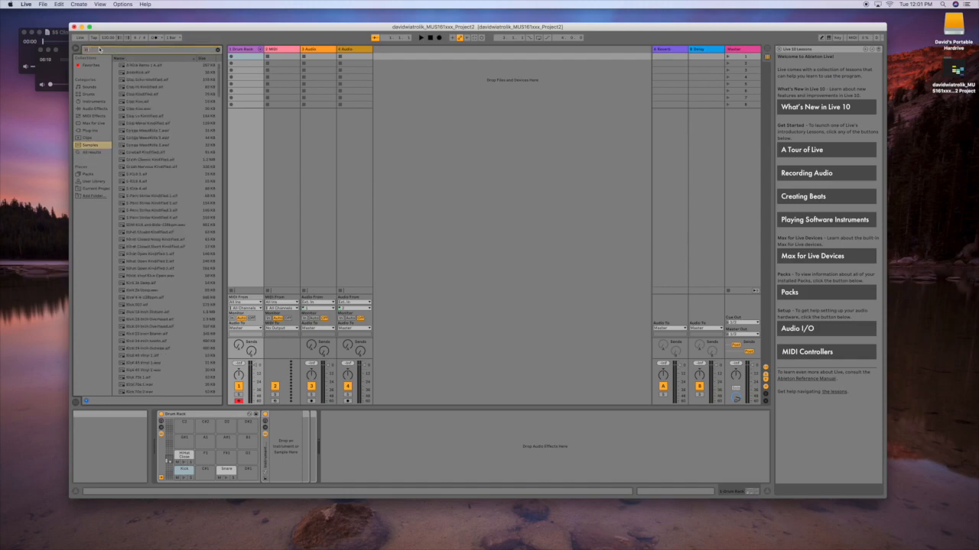
pyautogui.click(150, 160)
pyautogui.click(138, 196)
pyautogui.click(146, 232)
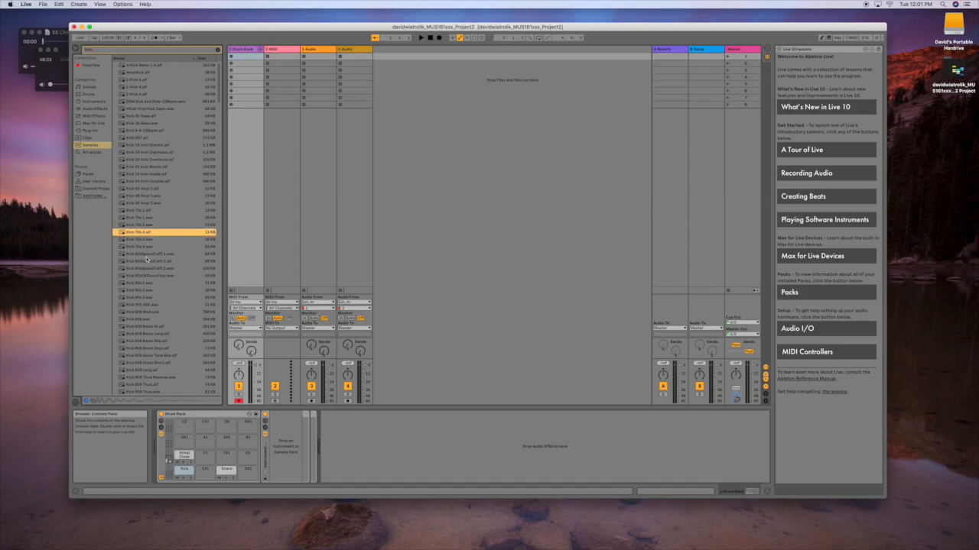
pyautogui.click(145, 276)
pyautogui.click(143, 314)
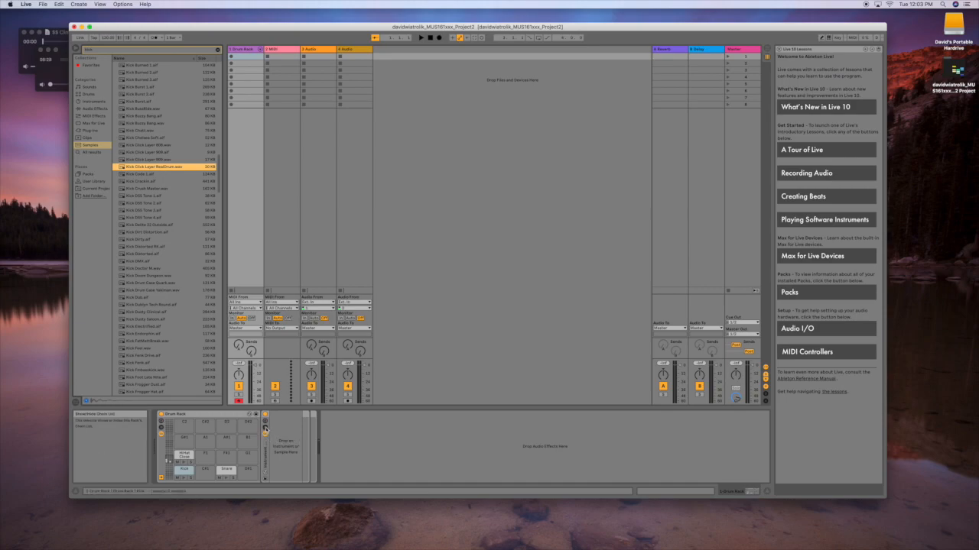
# Show the Kick pad's Instrument Rack and the Drum Rack chain list, stepping through Kick, Snare and HiHat Close
pyautogui.click(266, 430)
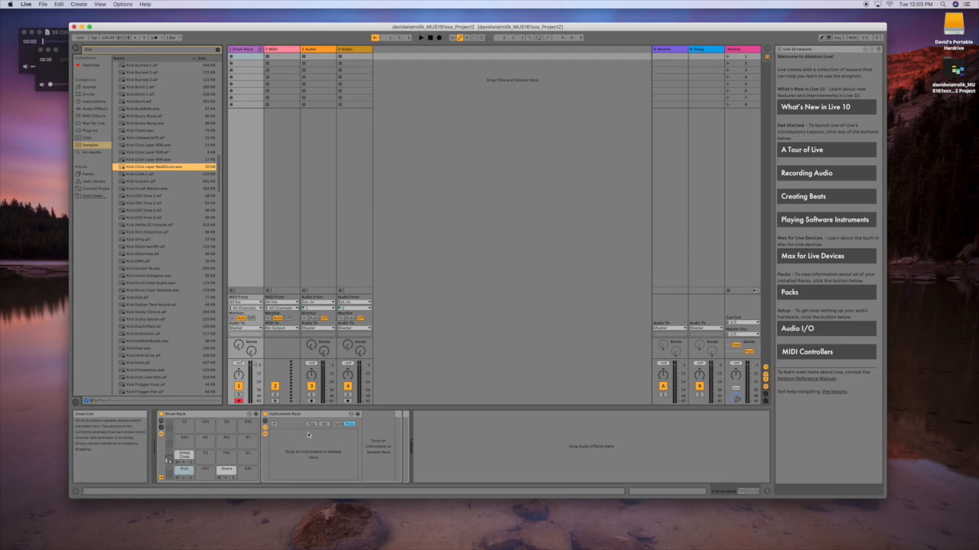
pyautogui.click(161, 430)
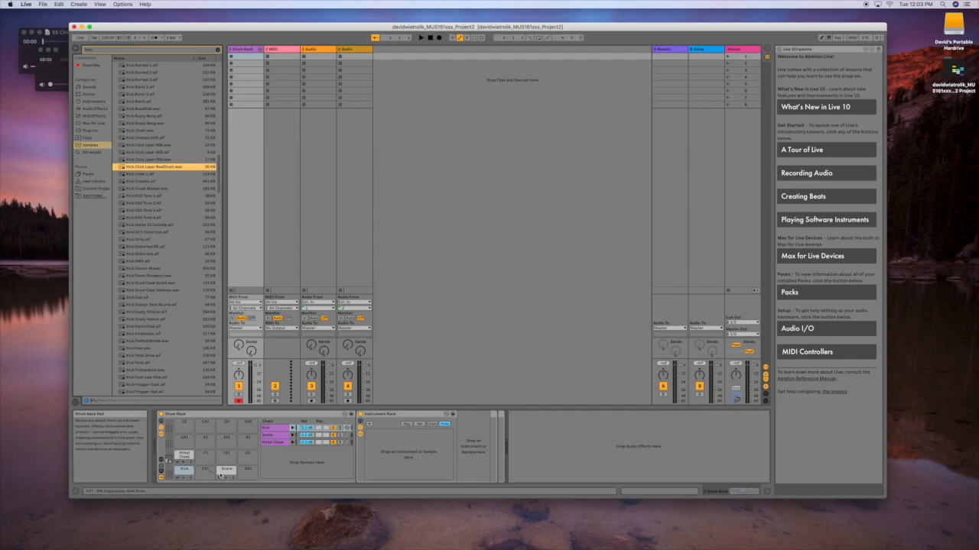
pyautogui.click(264, 429)
pyautogui.click(267, 436)
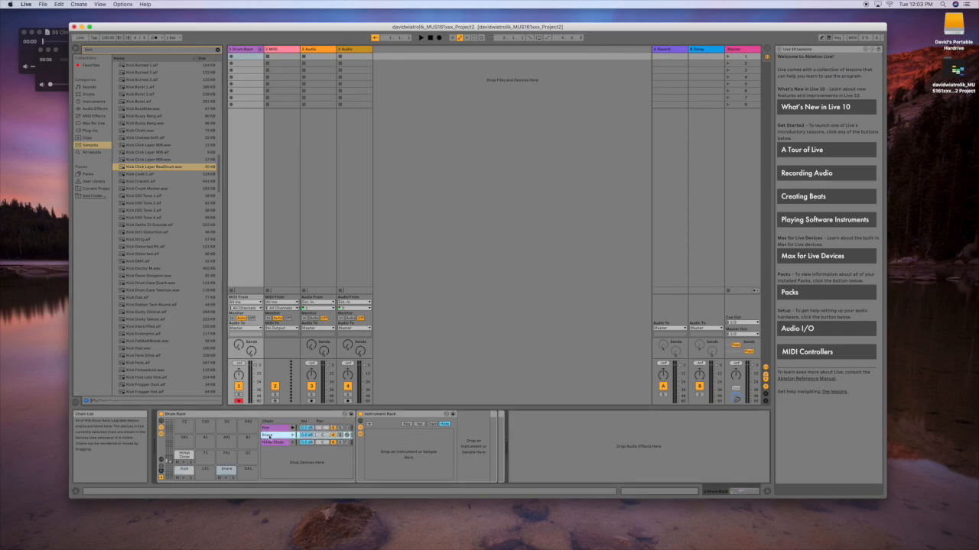
pyautogui.click(269, 443)
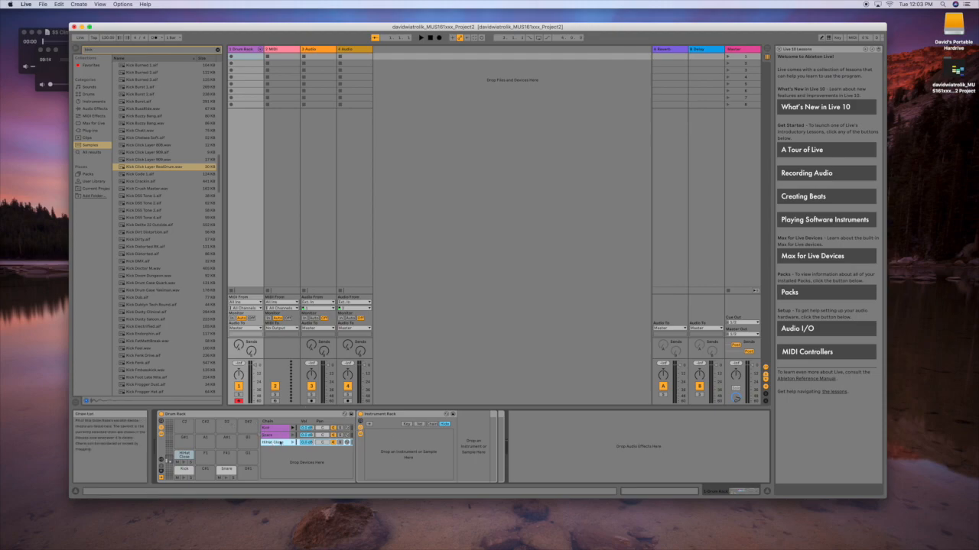
# Add Kick Click Layer RealDrum.wav as a new layer in the Kick Instrument Rack and preview it
pyautogui.click(138, 169)
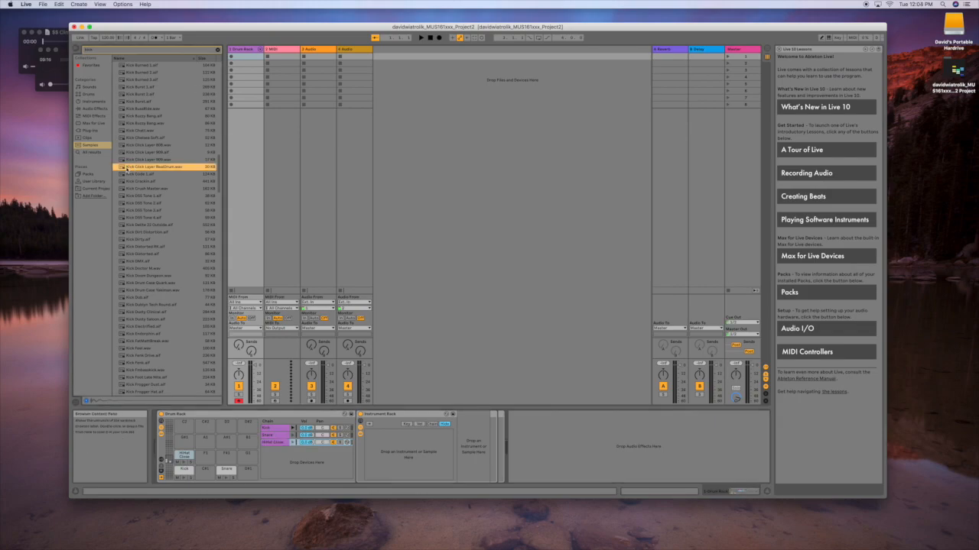
pyautogui.moveTo(121, 167); pyautogui.dragTo(416, 453)
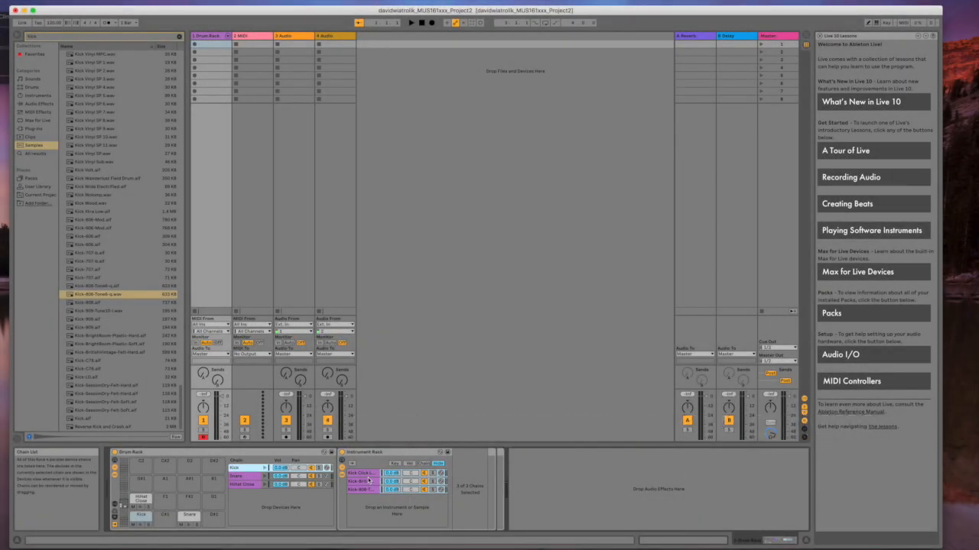
pyautogui.click(266, 473)
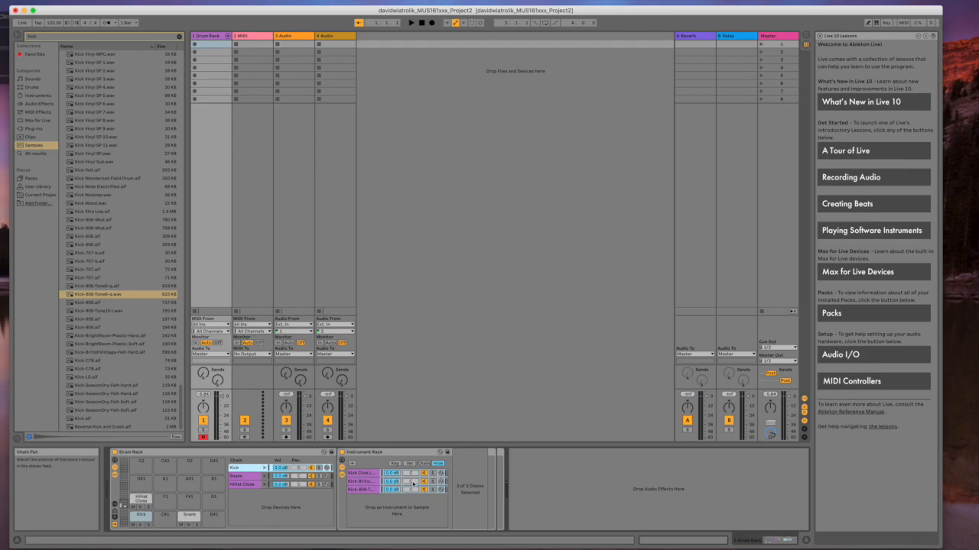
# Solo the click, British and 808 kick layers in turn, finishing with the British kick soloed
pyautogui.click(367, 490)
pyautogui.click(373, 473)
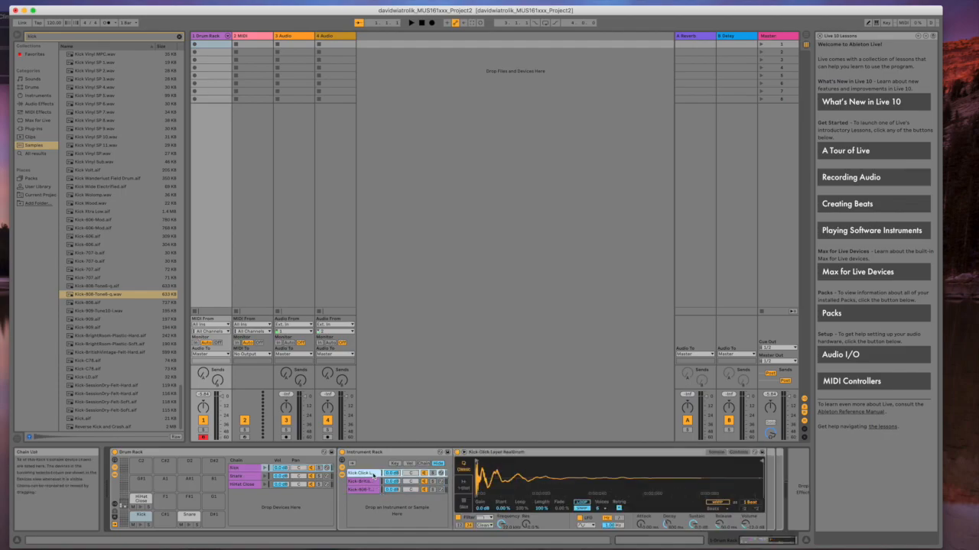
pyautogui.click(432, 473)
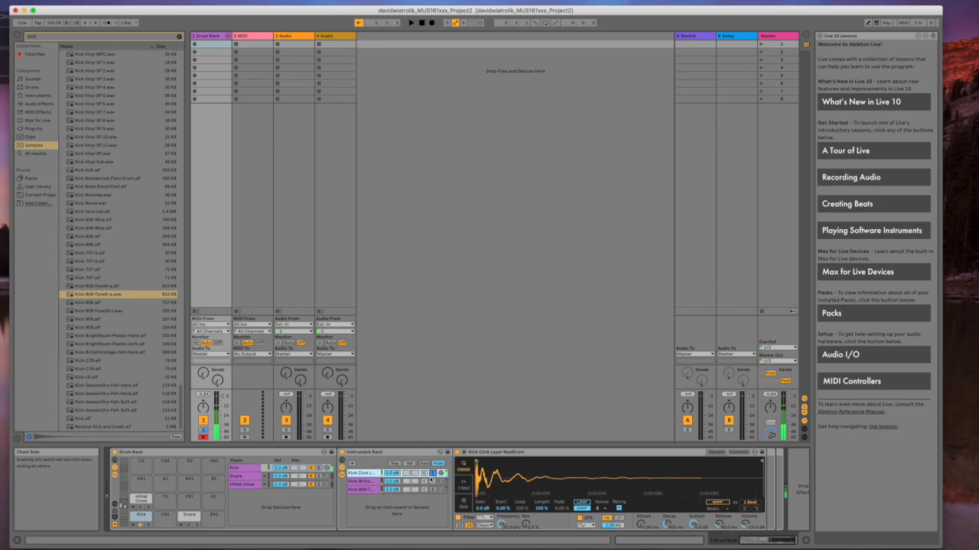
pyautogui.click(432, 482)
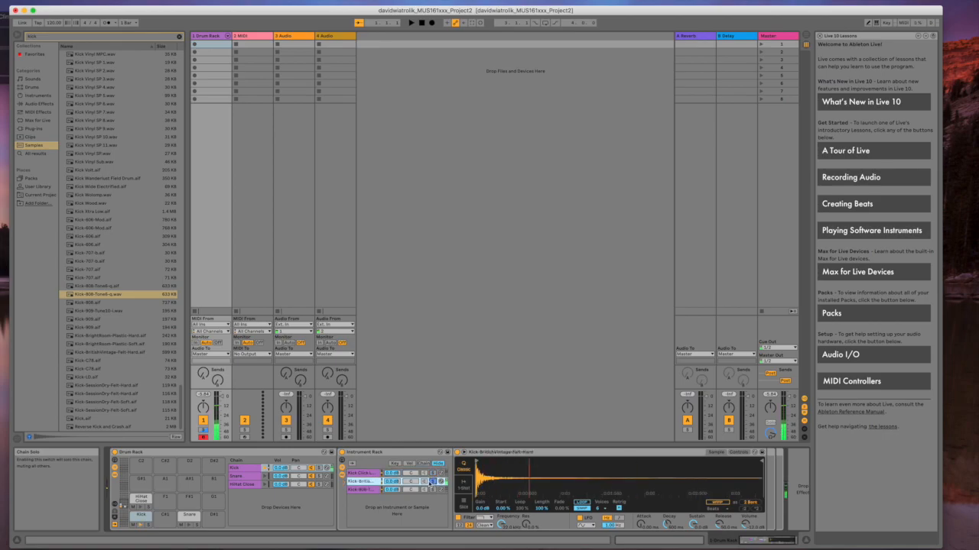
pyautogui.click(432, 490)
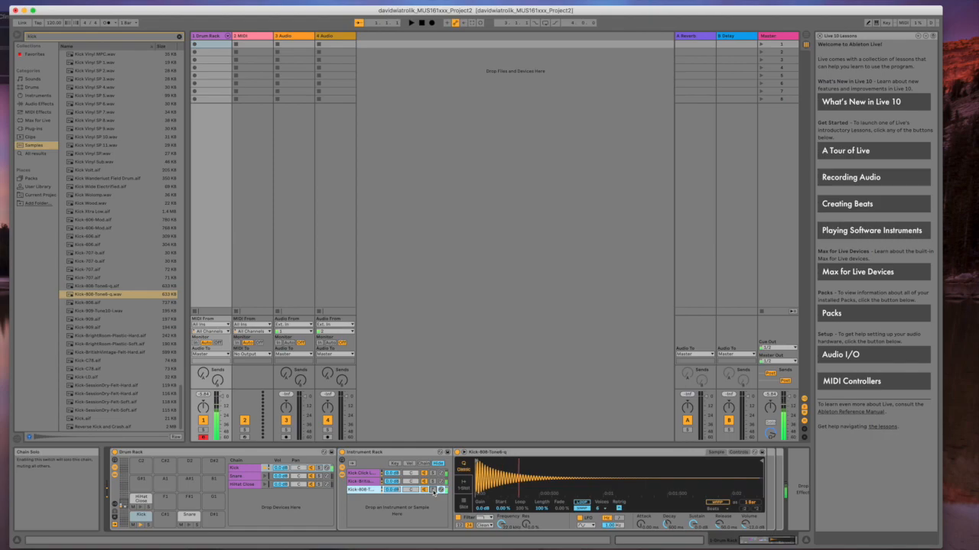
pyautogui.click(365, 482)
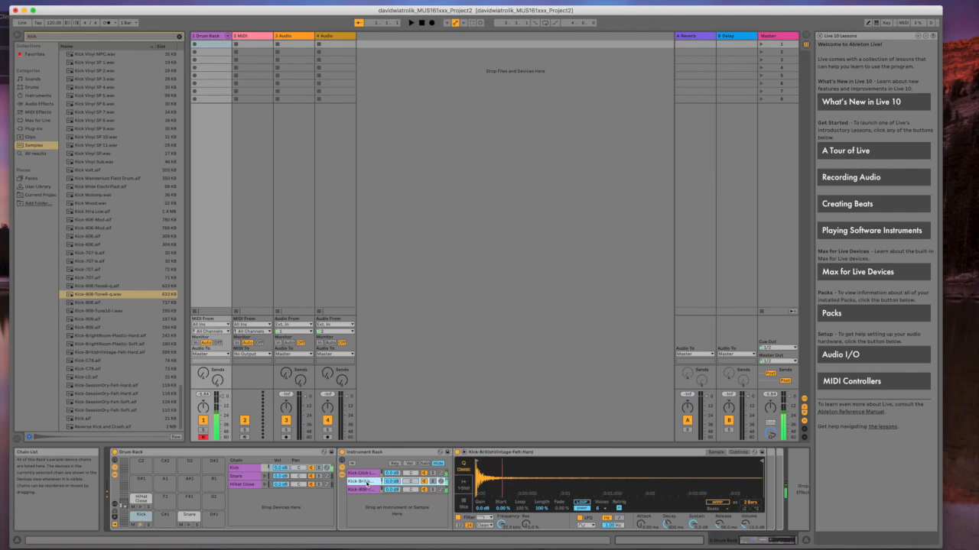
pyautogui.click(365, 490)
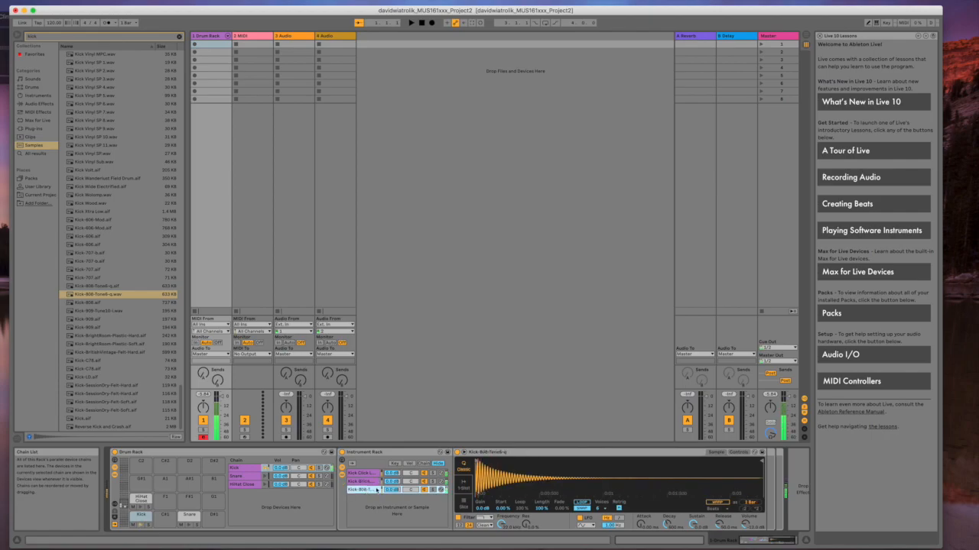
pyautogui.click(433, 482)
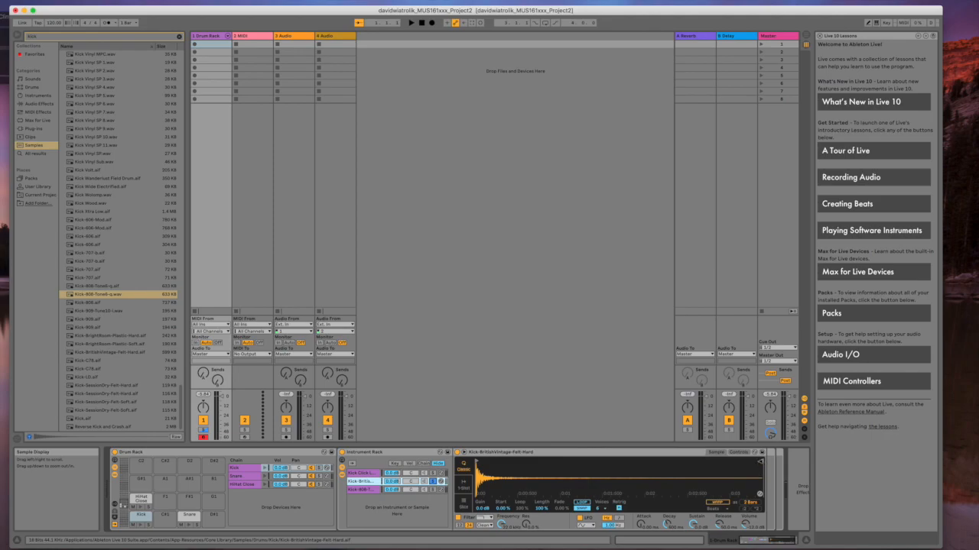
# Shorten the British kick sample to 2 beats and lower its Sustain
pyautogui.moveTo(761, 462); pyautogui.dragTo(698, 462)
pyautogui.moveTo(698, 461); pyautogui.dragTo(555, 462)
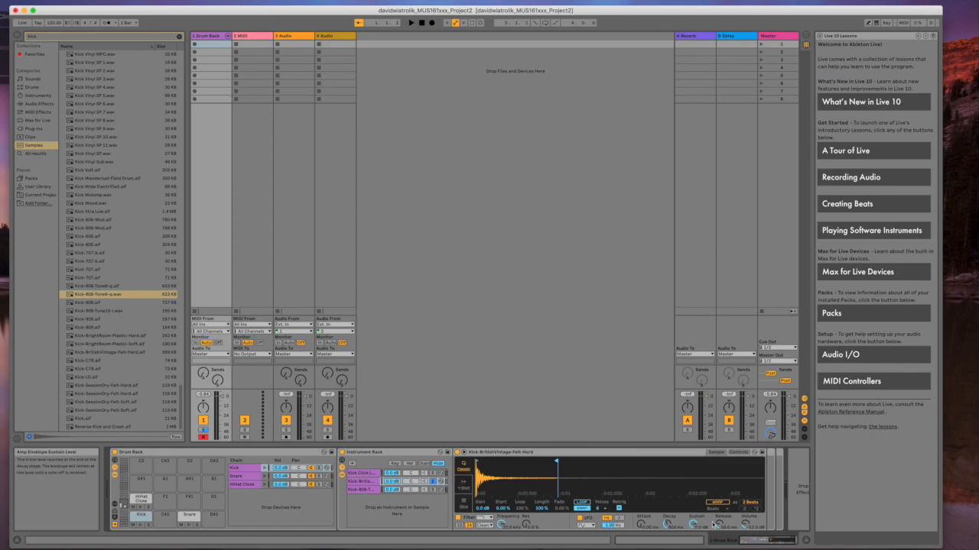
pyautogui.moveTo(693, 525); pyautogui.dragTo(693, 536)
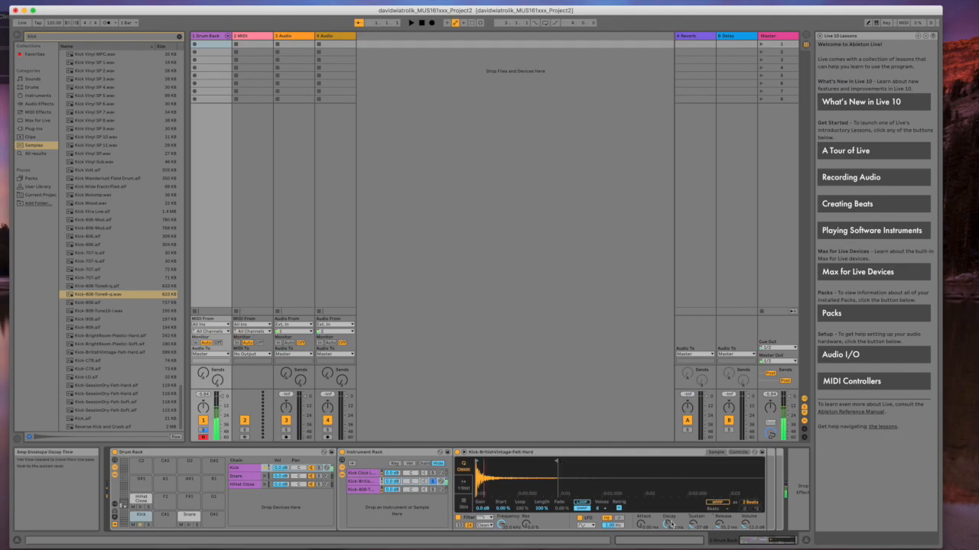
# Unsolo the British kick layer and turn the Click layer down to about -13 dB
pyautogui.click(433, 482)
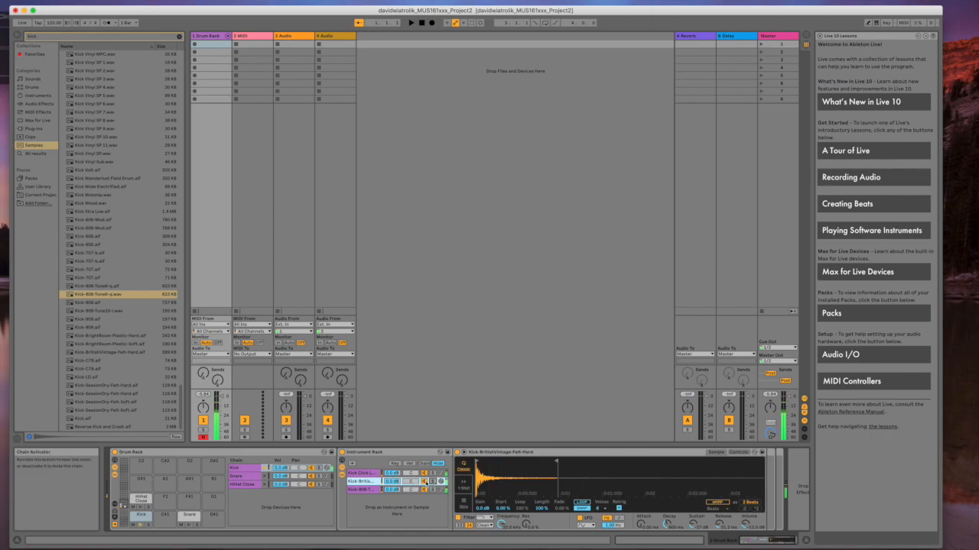
pyautogui.click(440, 474)
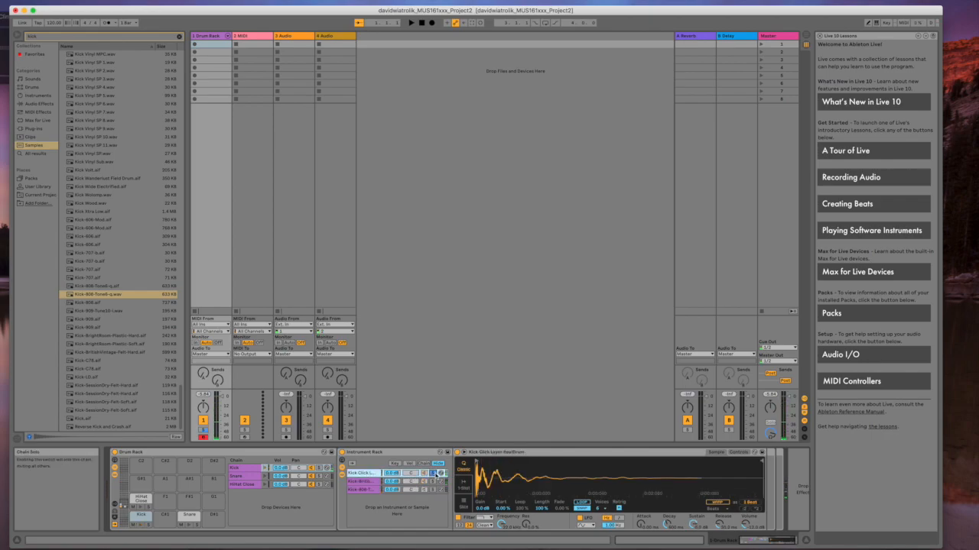
pyautogui.moveTo(392, 473); pyautogui.dragTo(392, 497)
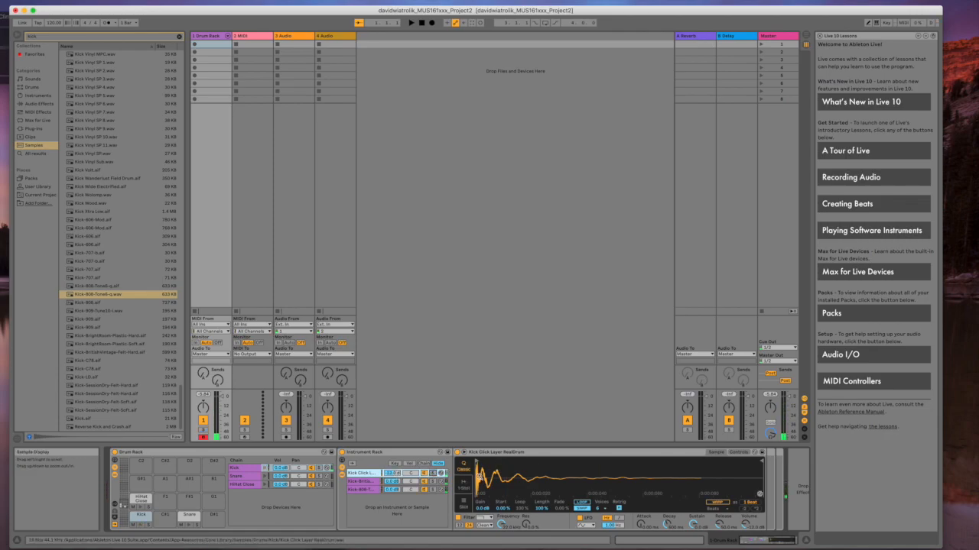
pyautogui.click(365, 482)
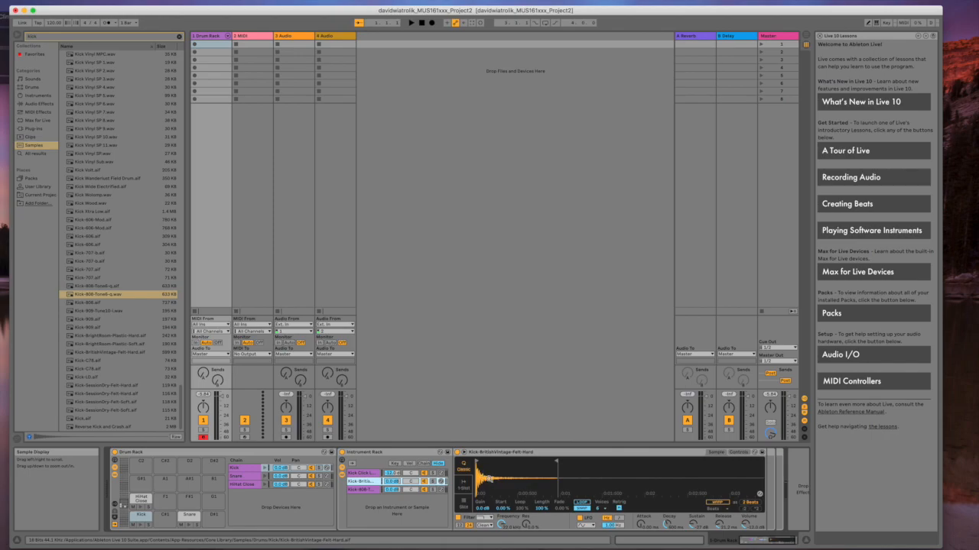
pyautogui.moveTo(489, 480); pyautogui.dragTo(489, 526)
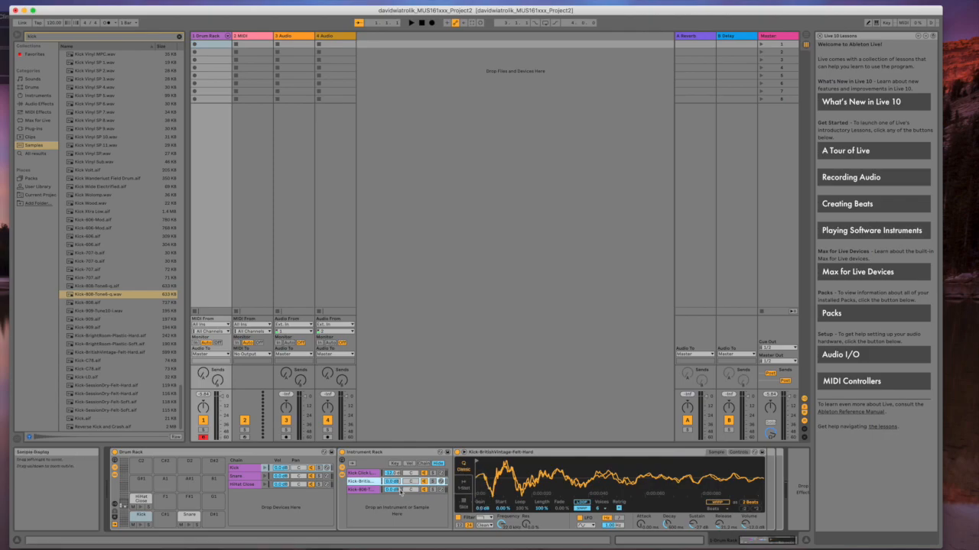
# Zoom into the Kick-808, British and click layer waveforms to compare their phase
pyautogui.click(366, 492)
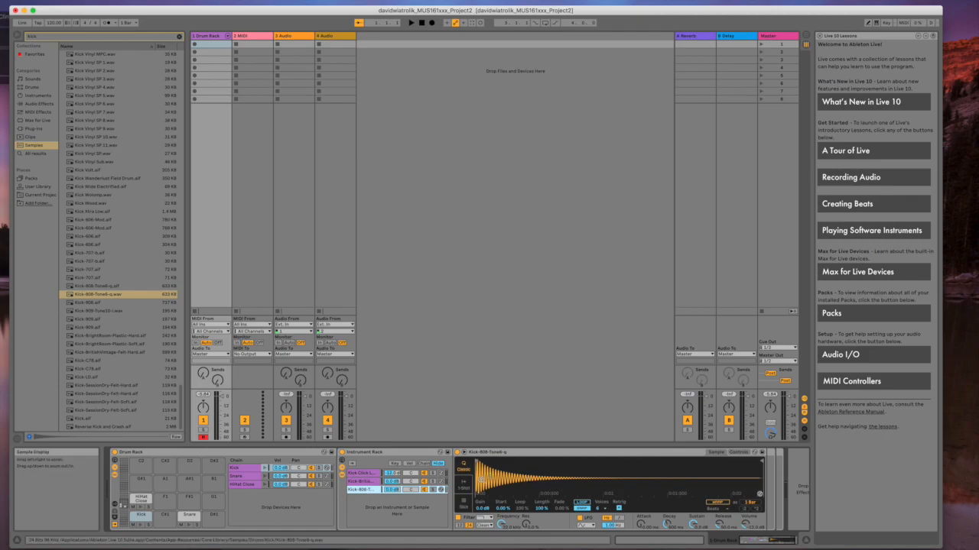
pyautogui.moveTo(490, 476); pyautogui.dragTo(489, 532)
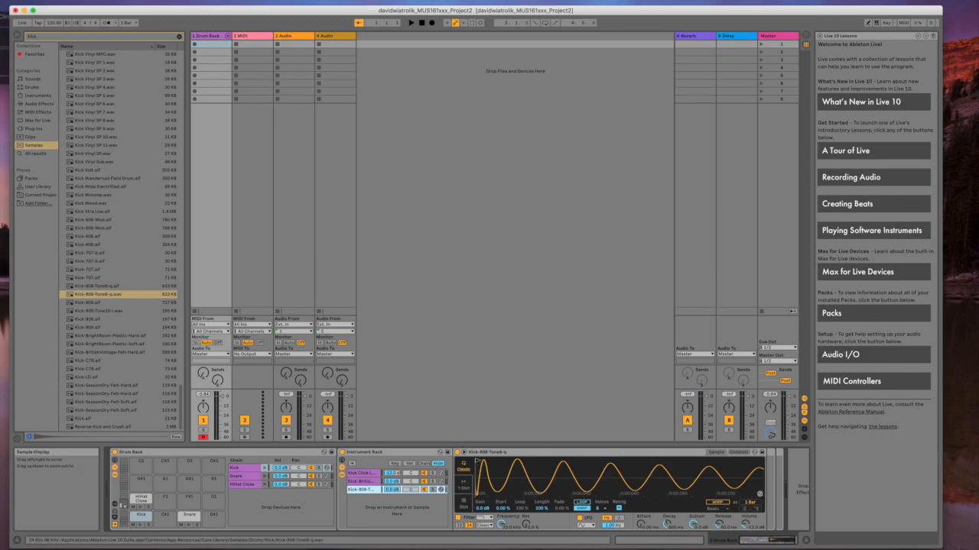
pyautogui.click(476, 461)
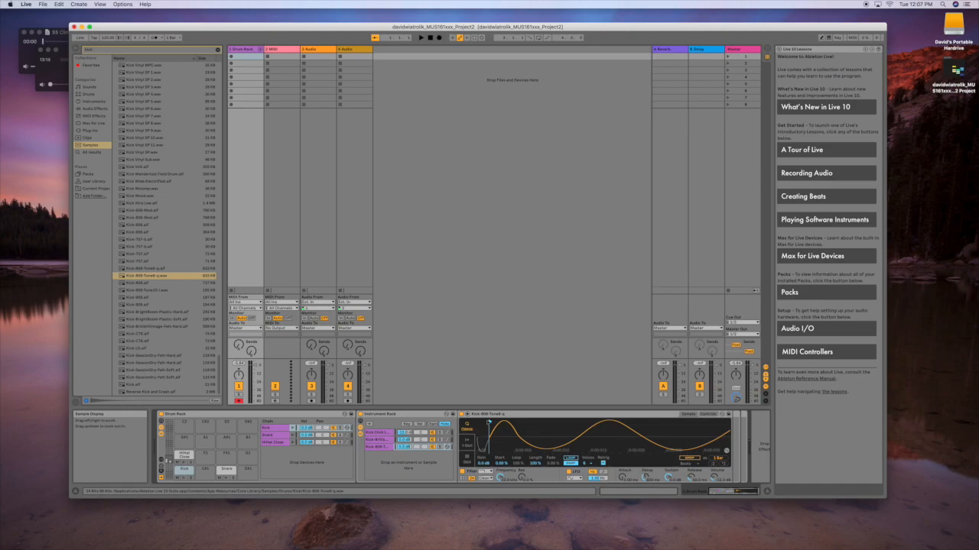
pyautogui.click(371, 440)
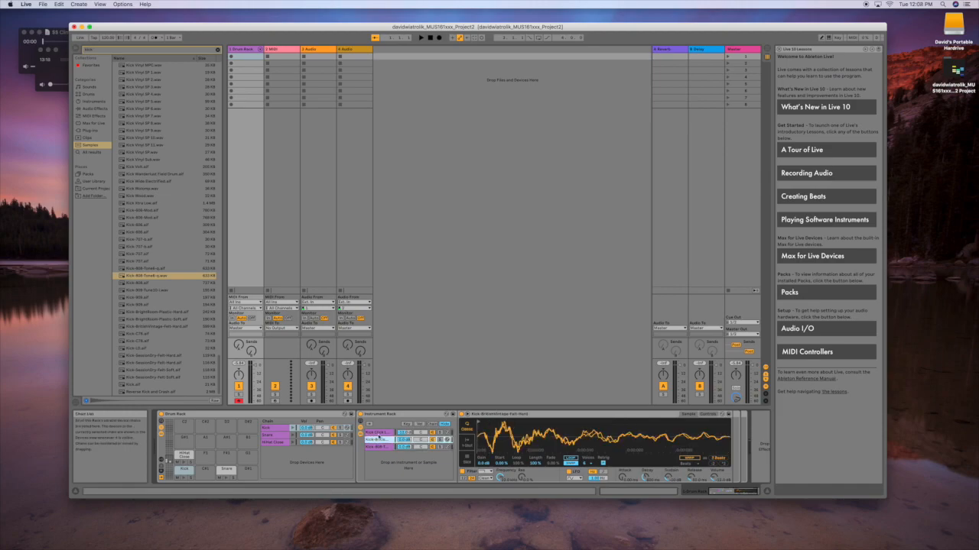
pyautogui.click(380, 447)
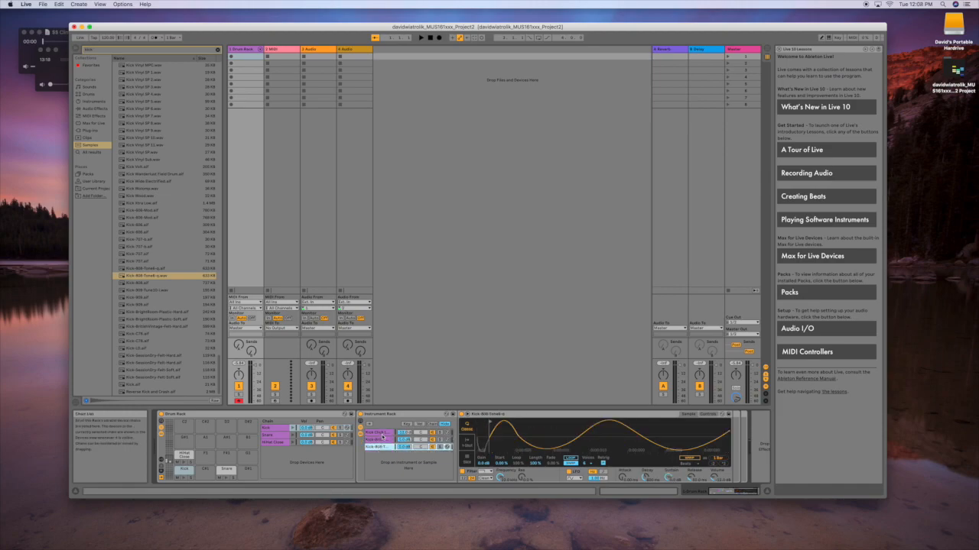
pyautogui.click(380, 434)
pyautogui.moveTo(489, 439)
pyautogui.mouseDown()
pyautogui.moveTo(490, 459)
pyautogui.moveTo(489, 434)
pyautogui.mouseUp()
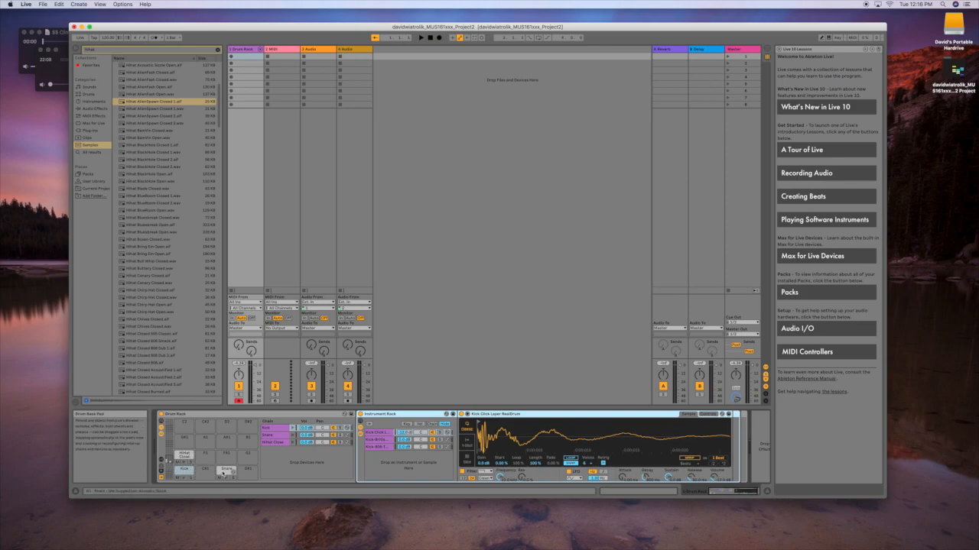
# Step through the Kick, Snare and HiHat Close chains and toggle the Drum Rack chain list
pyautogui.click(279, 429)
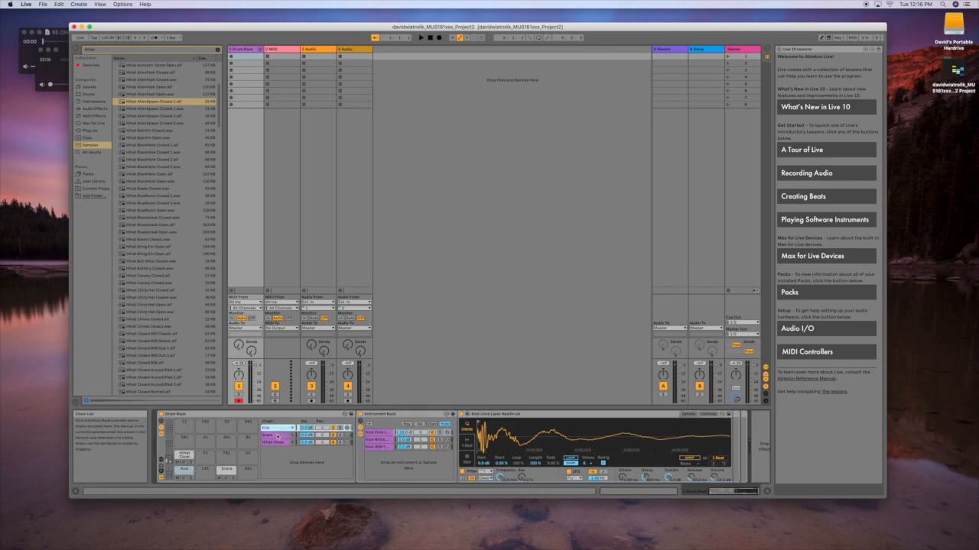
pyautogui.click(277, 436)
pyautogui.click(274, 442)
pyautogui.click(275, 436)
pyautogui.click(273, 428)
pyautogui.click(275, 441)
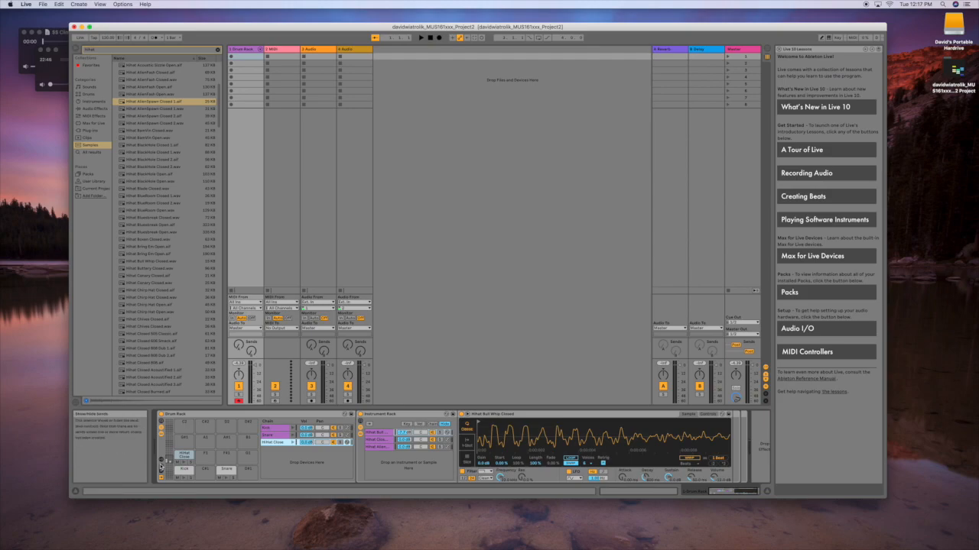
pyautogui.click(160, 430)
pyautogui.click(161, 431)
# Show the Drum Rack return chains and list all Audio Effects with the search cleared
pyautogui.click(162, 471)
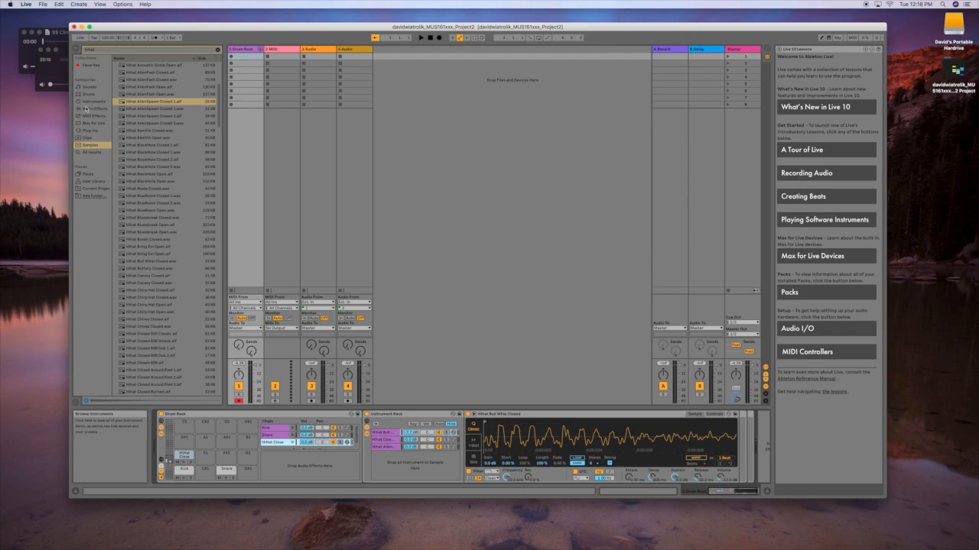
pyautogui.click(87, 109)
pyautogui.click(217, 50)
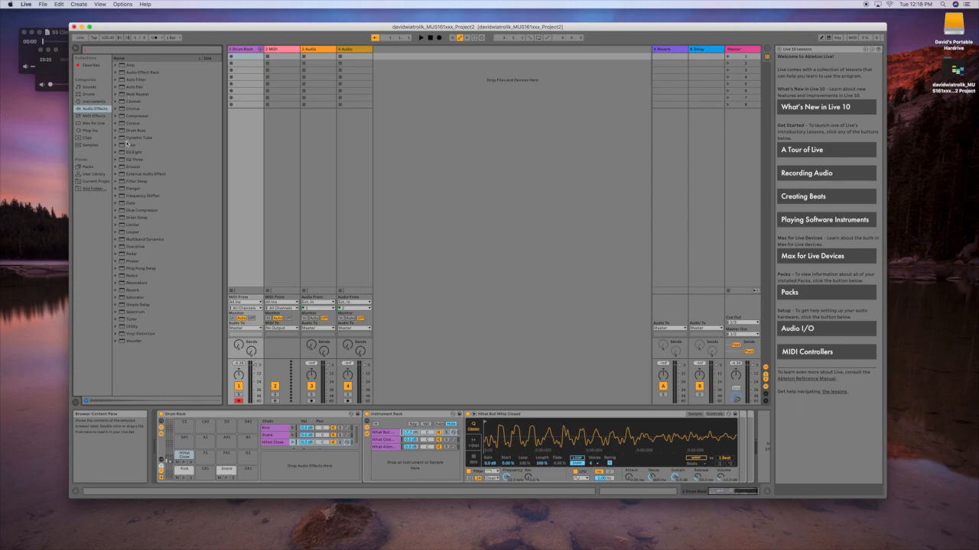
# Add Reverb to the Drum Rack as the A Reverb return chain, then view the Kick chain
pyautogui.click(124, 291)
pyautogui.moveTo(333, 441); pyautogui.dragTo(318, 472)
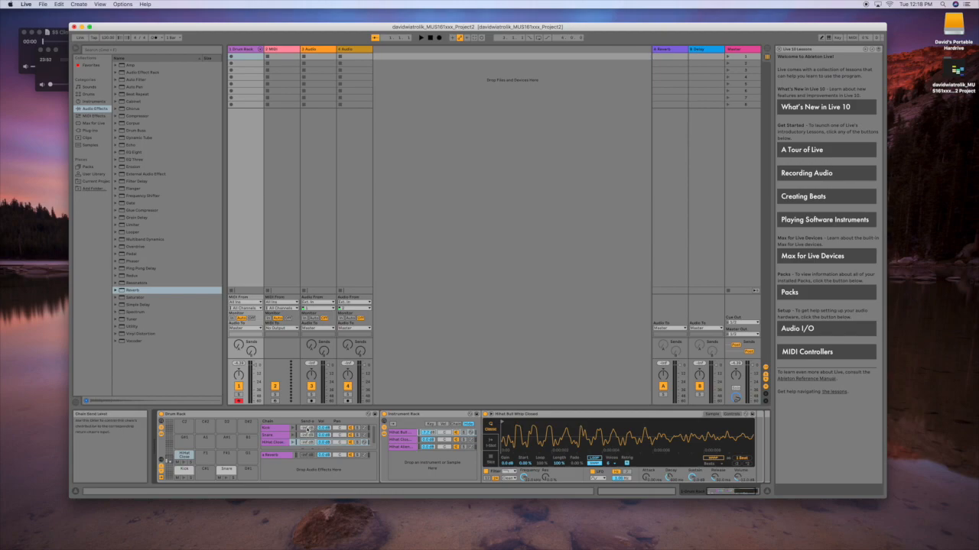
pyautogui.click(306, 427)
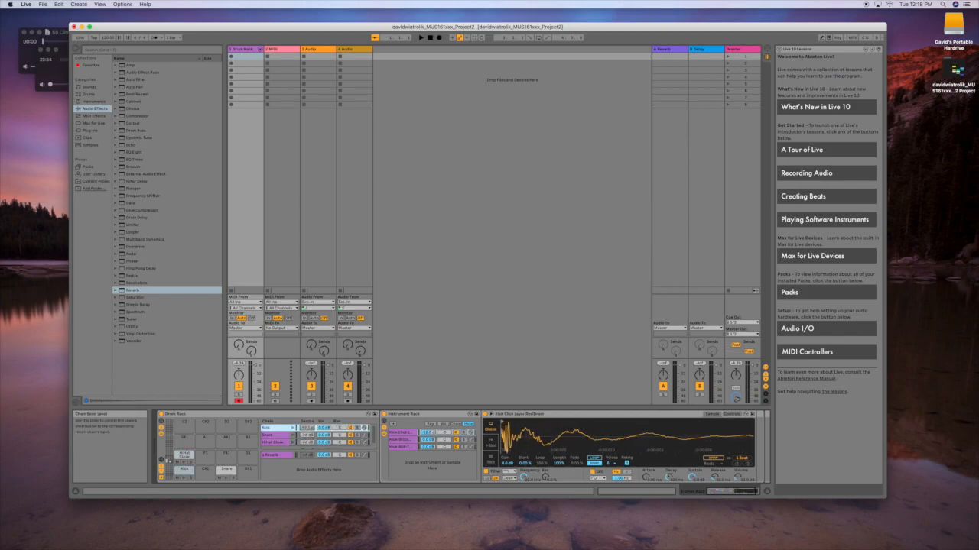
# Check the Snare and HiHat Close chain samples, then show the A Reverb return's device
pyautogui.click(305, 435)
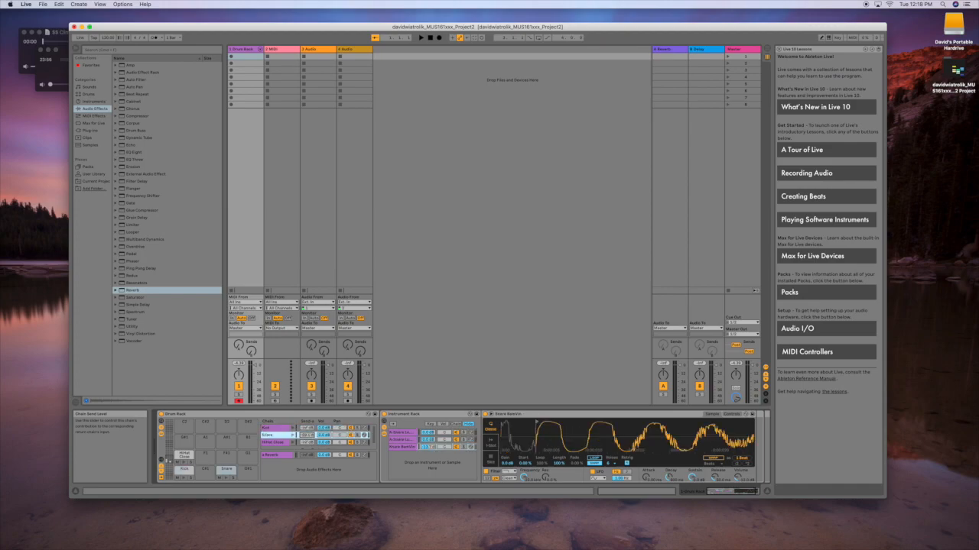
pyautogui.click(306, 441)
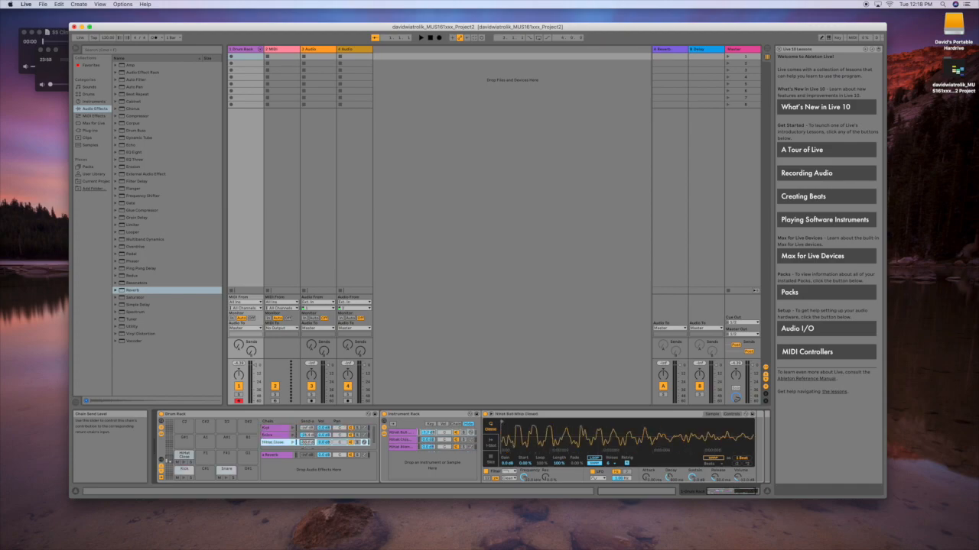
pyautogui.click(305, 435)
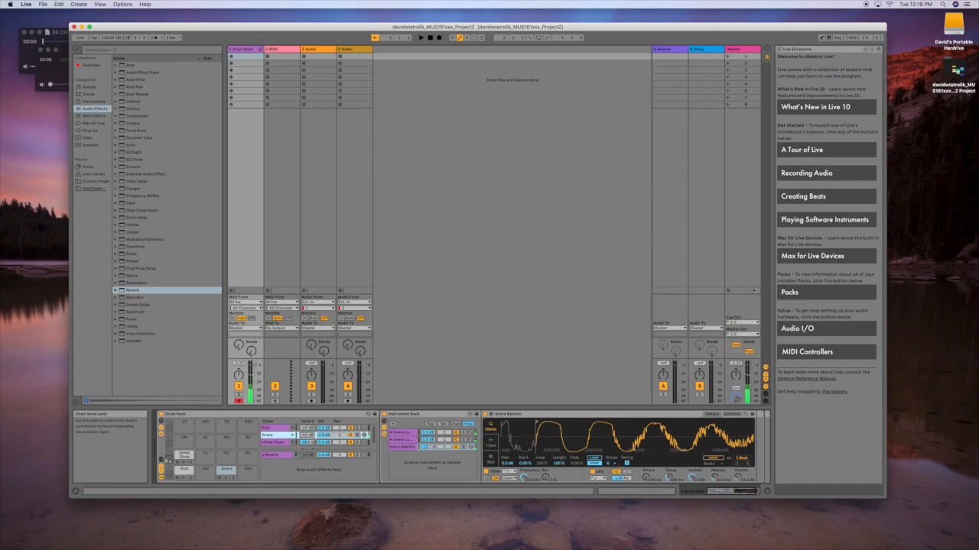
pyautogui.click(280, 459)
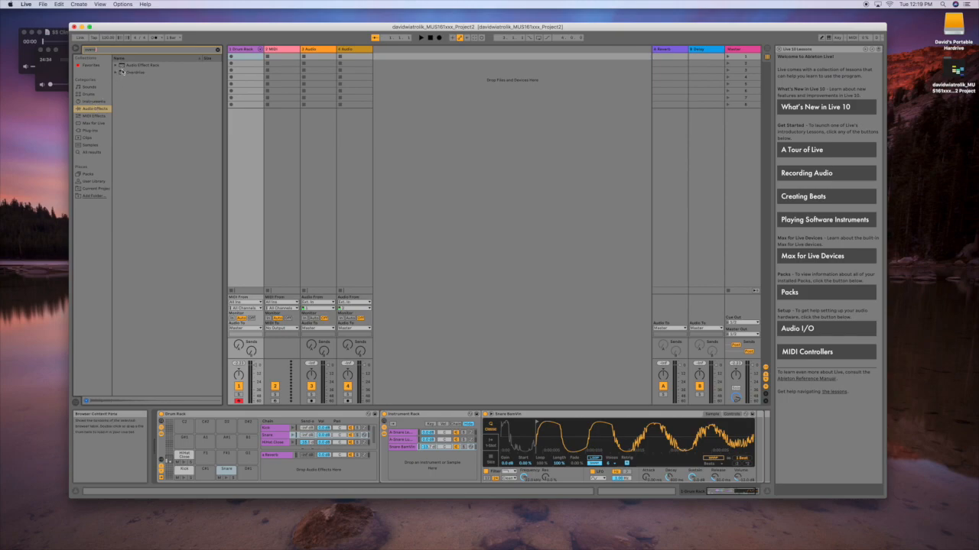
# Drop Overdrive into the return area as B Overdrive, then inspect both return chains
pyautogui.moveTo(121, 72); pyautogui.dragTo(309, 474)
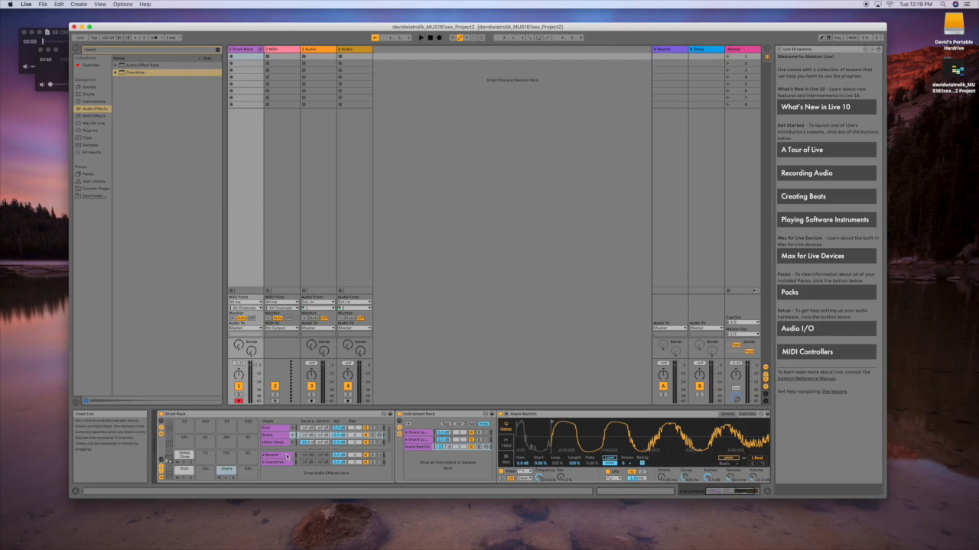
pyautogui.click(279, 465)
pyautogui.click(279, 455)
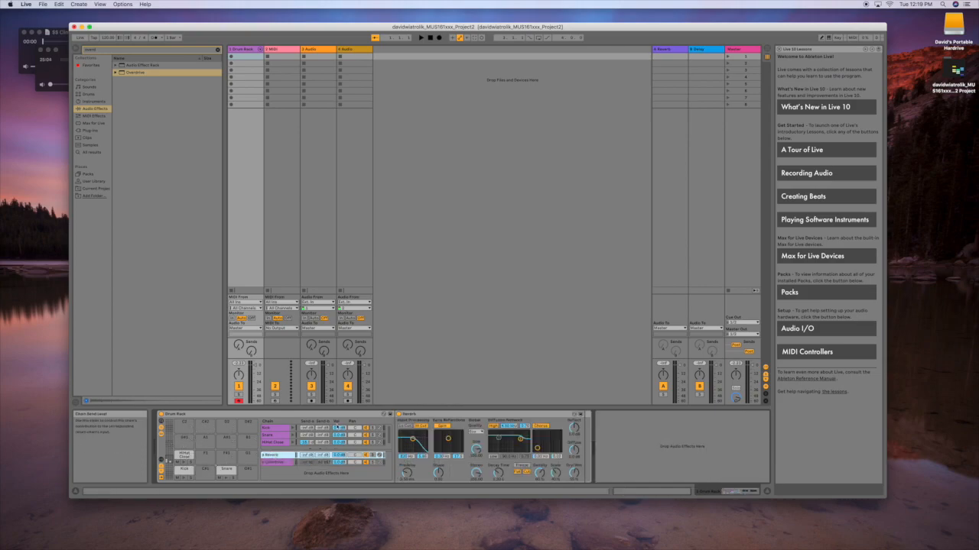
# Review the HiHat Closed, Snare and Kick chains and compare the Reverb and Overdrive returns
pyautogui.click(271, 443)
pyautogui.click(271, 435)
pyautogui.click(276, 429)
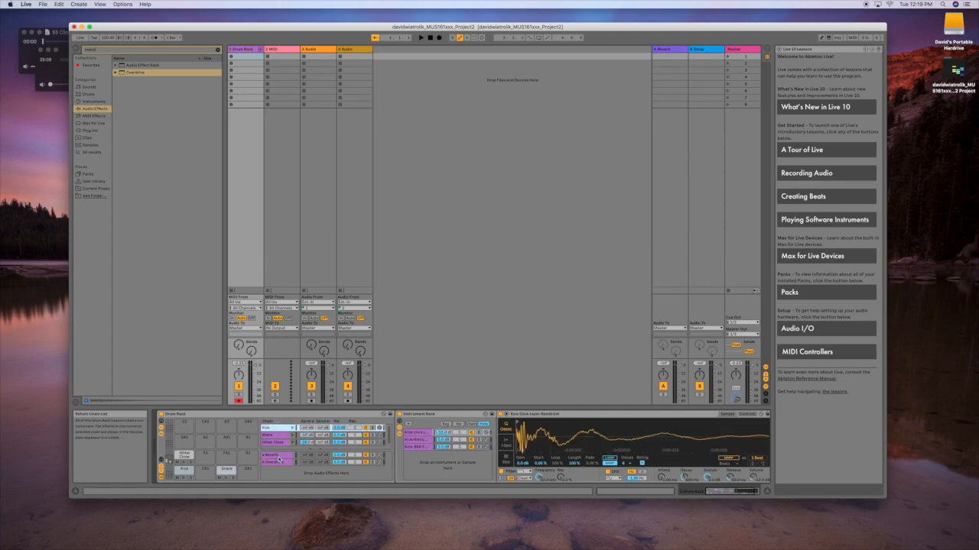
pyautogui.click(280, 462)
pyautogui.click(280, 455)
pyautogui.click(279, 462)
pyautogui.click(280, 456)
pyautogui.click(280, 461)
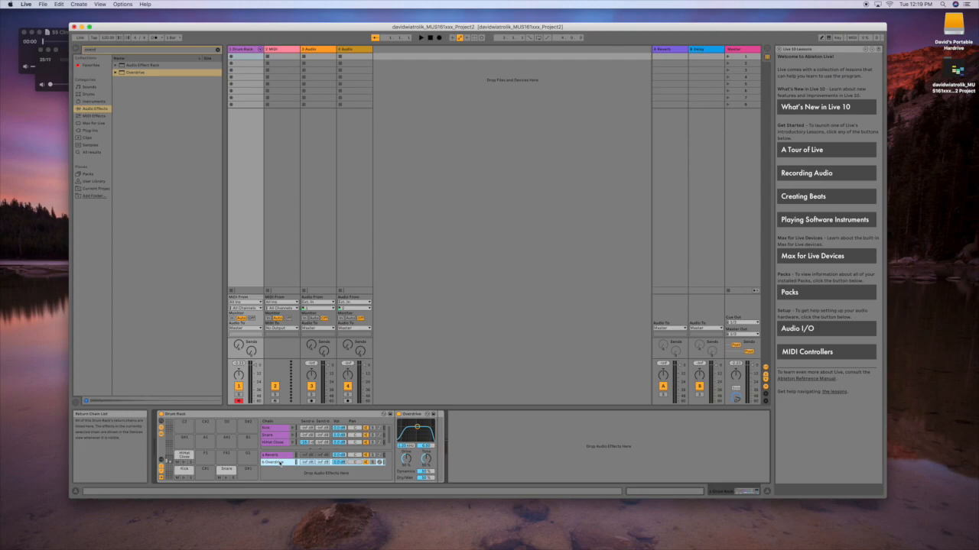
pyautogui.click(280, 456)
# Select the Snare chain and raise its Send A to the Reverb return to about -9 dB
pyautogui.click(280, 462)
pyautogui.click(275, 435)
pyautogui.moveTo(306, 435); pyautogui.dragTo(307, 425)
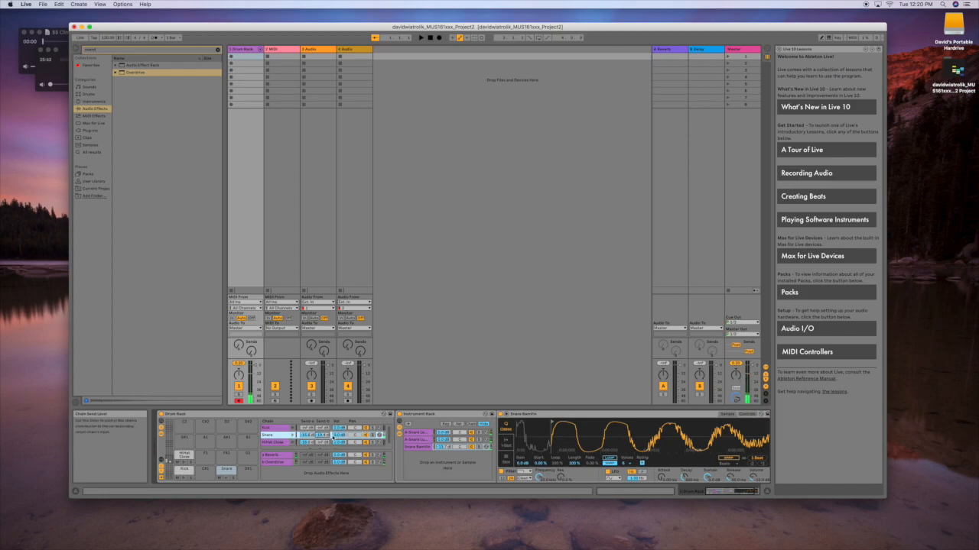
pyautogui.click(291, 429)
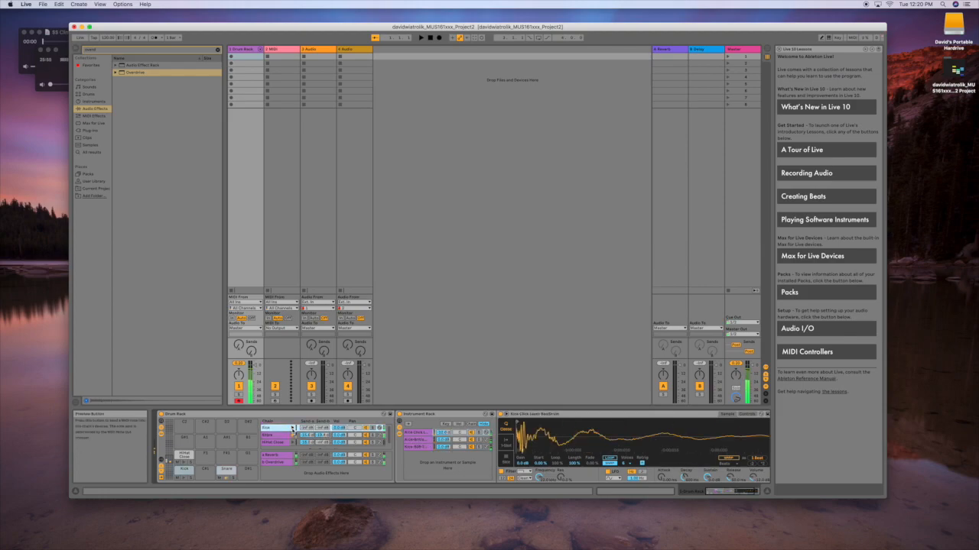
pyautogui.press('Down')
pyautogui.press('Down')
pyautogui.press('Up')
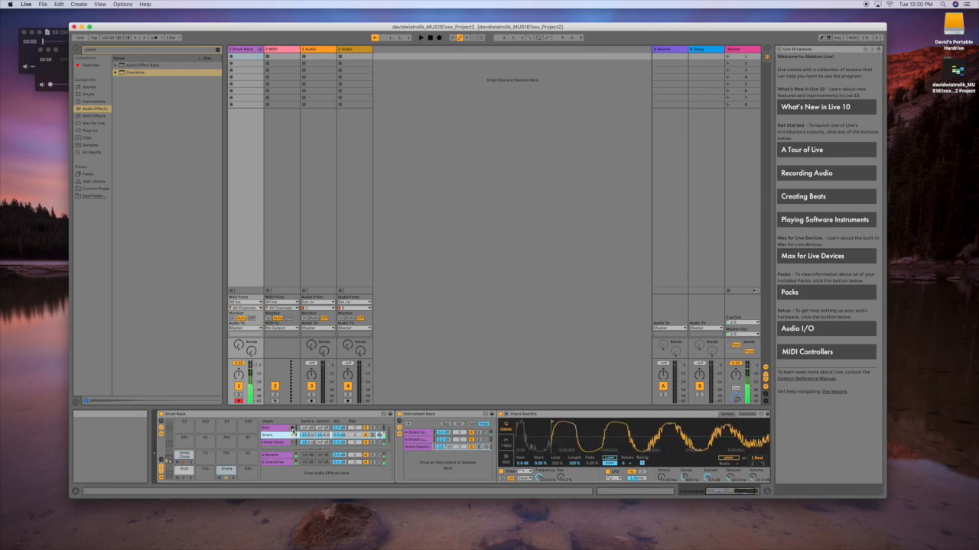
pyautogui.moveTo(344, 436); pyautogui.dragTo(343, 437)
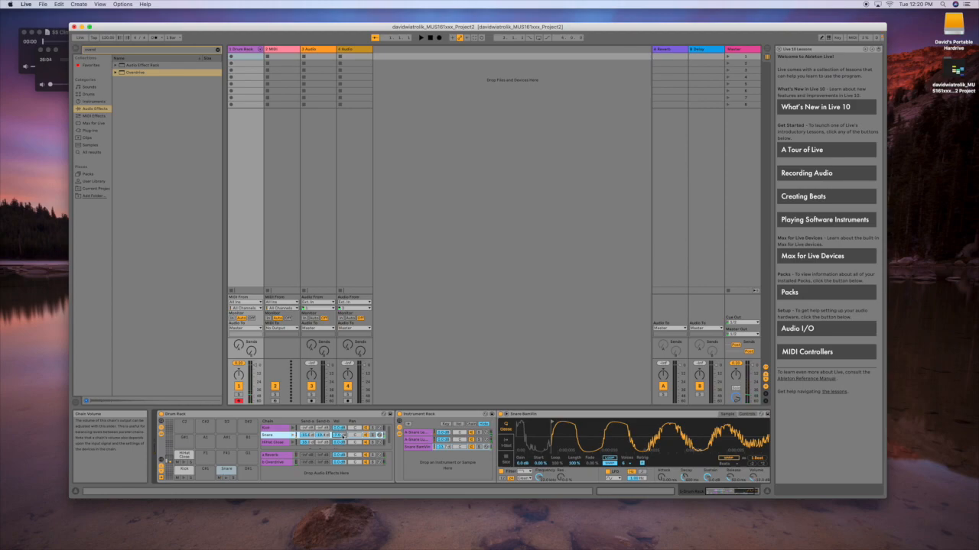
pyautogui.click(342, 442)
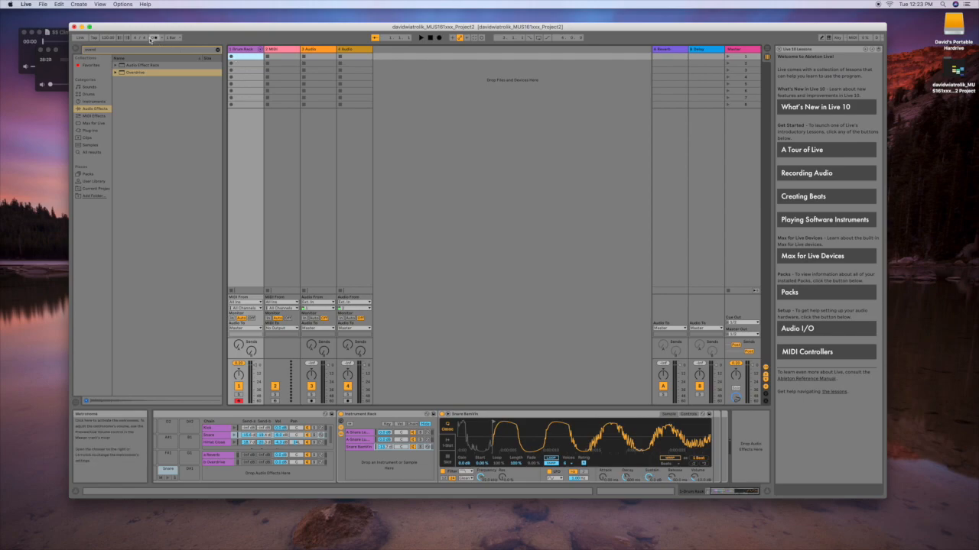
# Enable the metronome and set its Count-In to 1 Bar
pyautogui.click(153, 38)
pyautogui.click(162, 38)
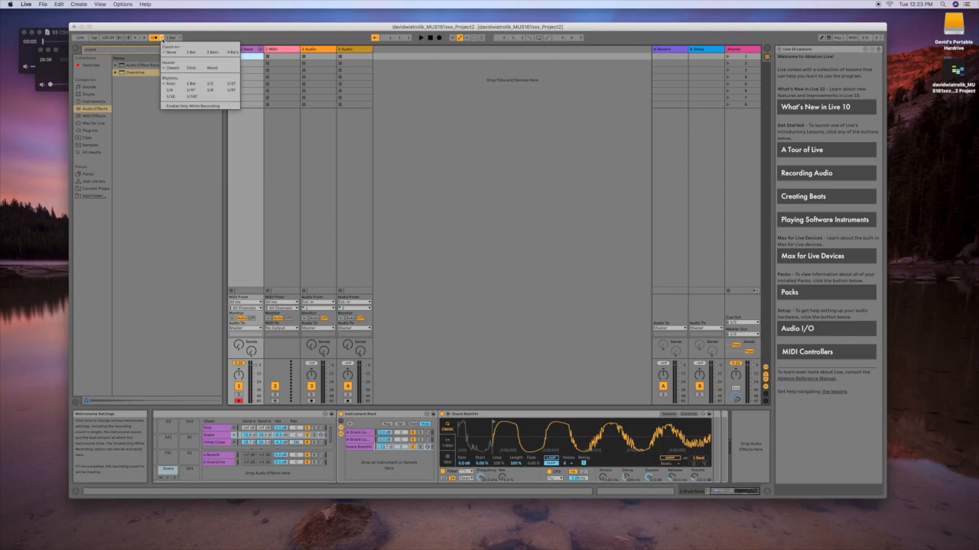
pyautogui.click(190, 53)
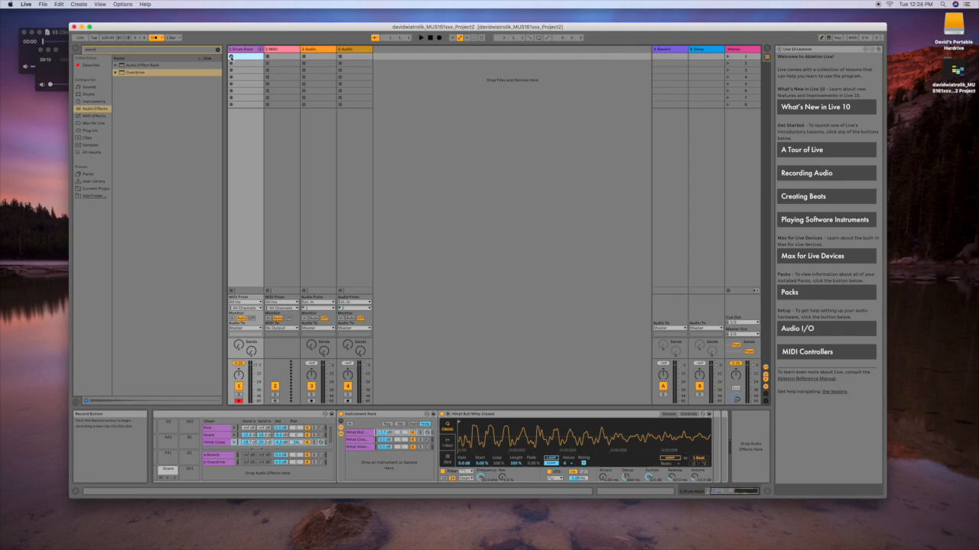
# Record a kick, snare and hi-hat pattern into the Drum Rack track's first clip slot
pyautogui.click(231, 57)
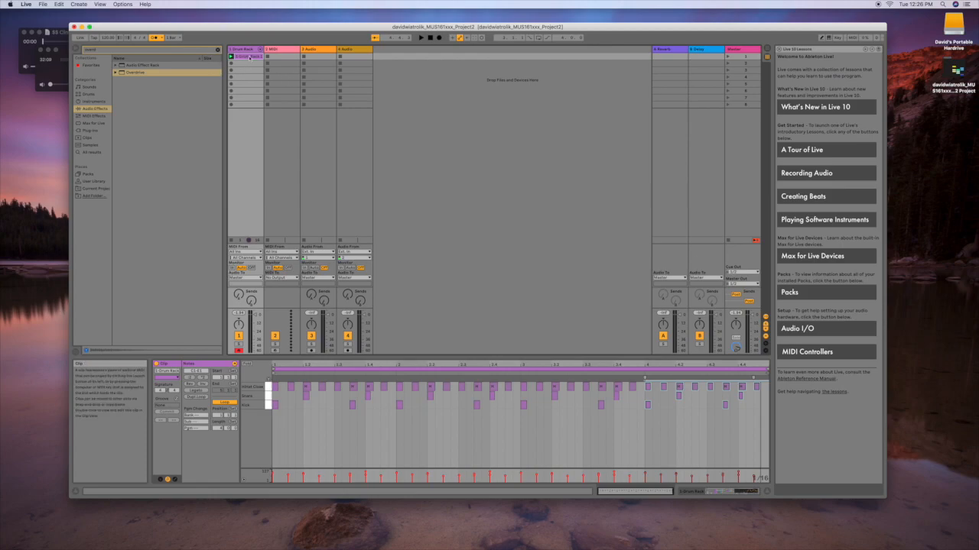
# Duplicate the drum clip below the original and insert a new 3 MIDI track after 2 MIDI
pyautogui.press('super+d')
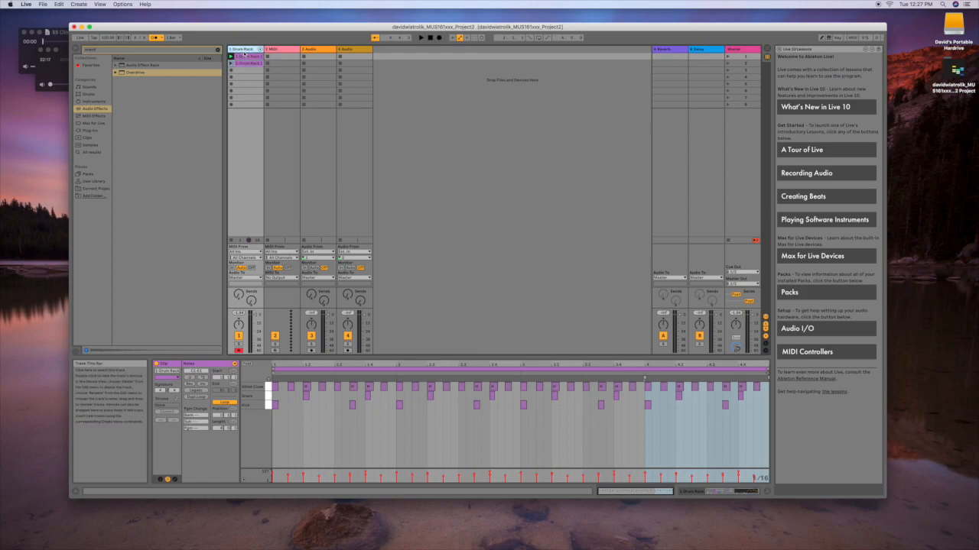
pyautogui.click(260, 63)
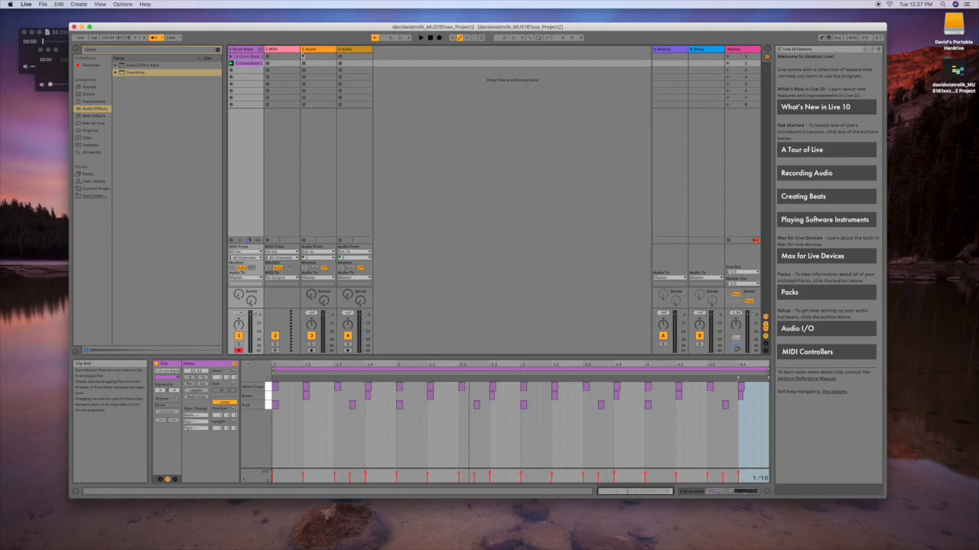
pyautogui.click(286, 50)
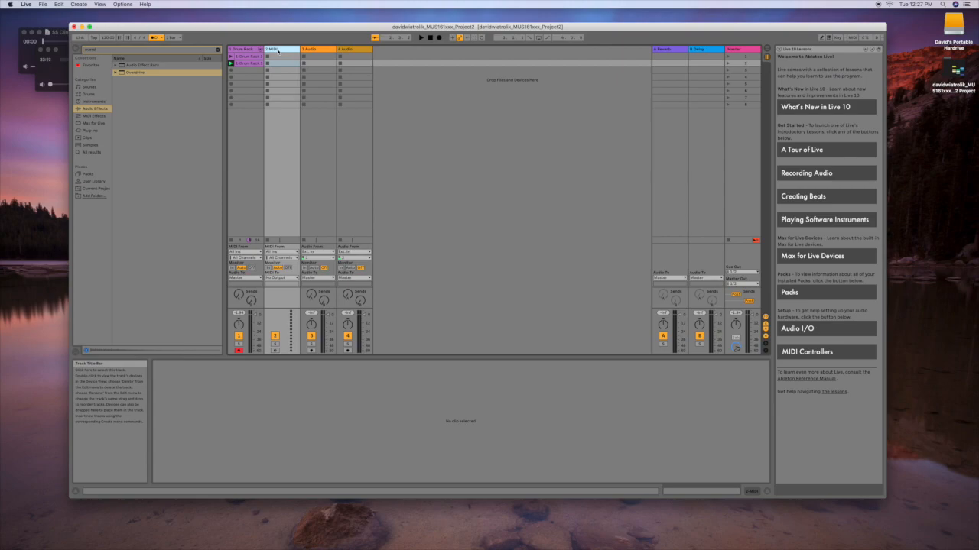
pyautogui.press('super+shift+t')
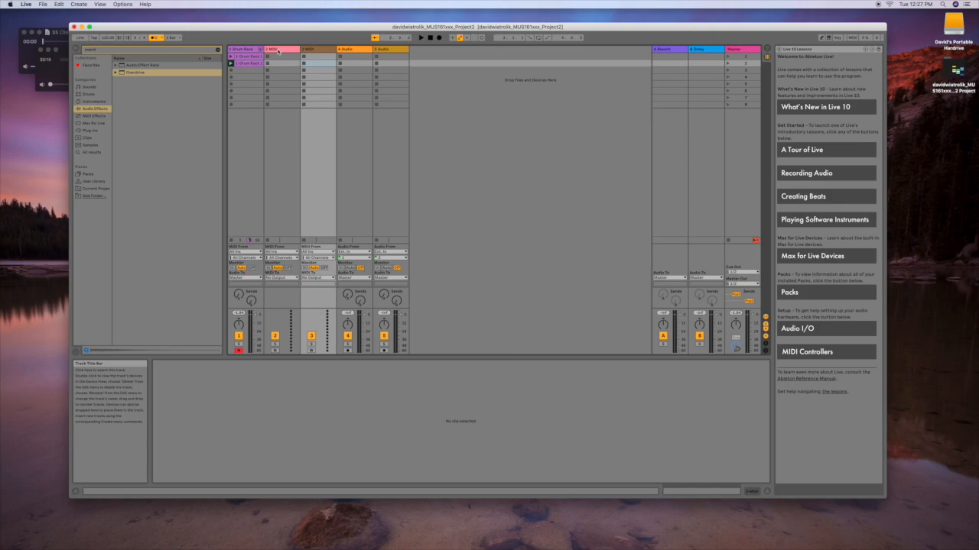